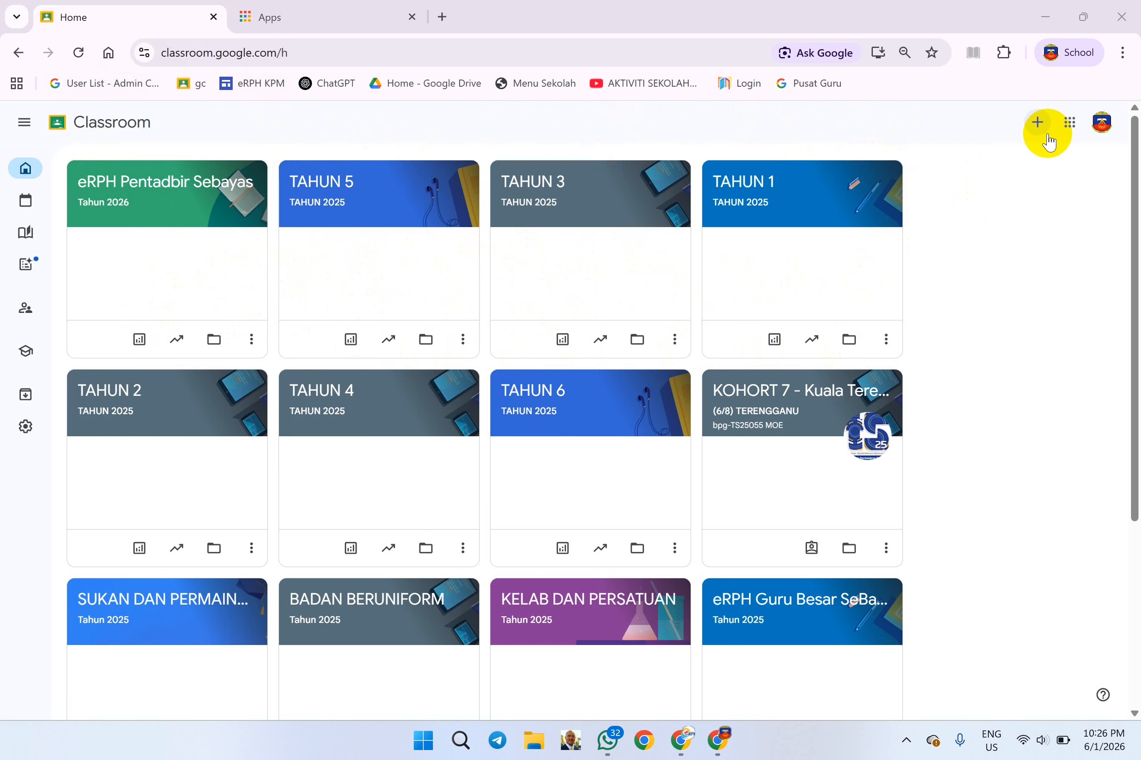
- Start creating a new class and name it eRPH GURU SEBAYAS
{"action": "left_click", "coordinate": [1037, 122]}
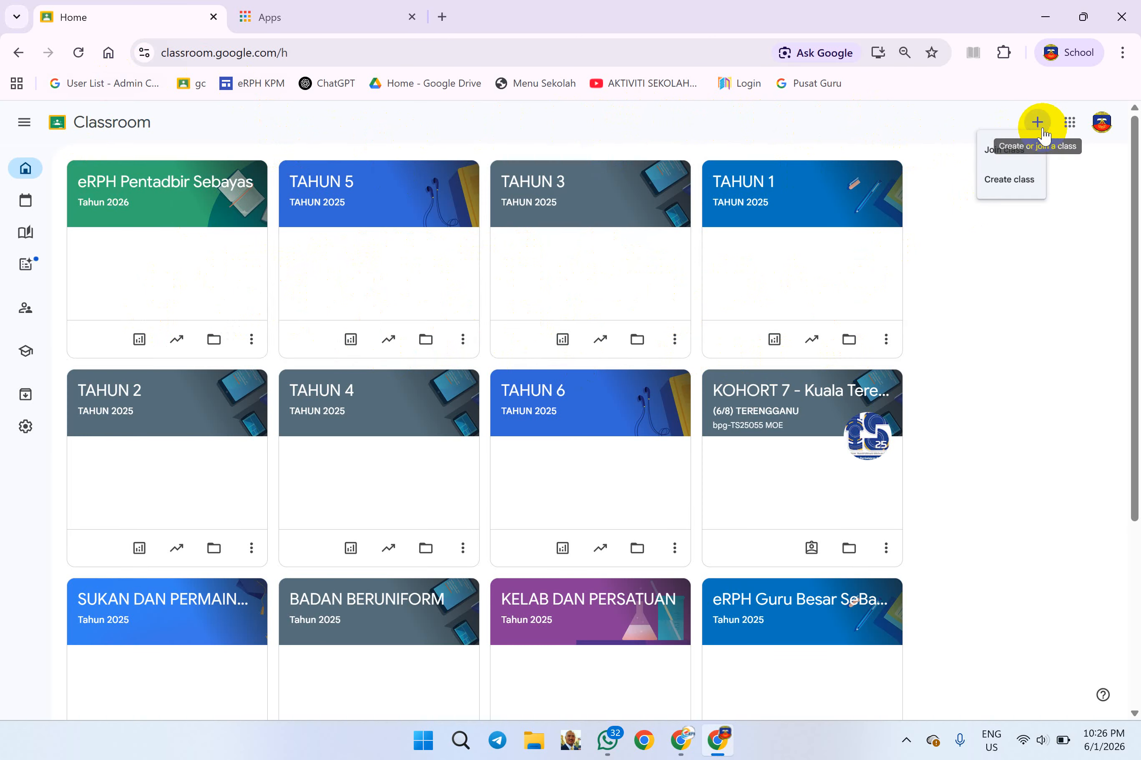
{"action": "left_click", "coordinate": [1021, 189]}
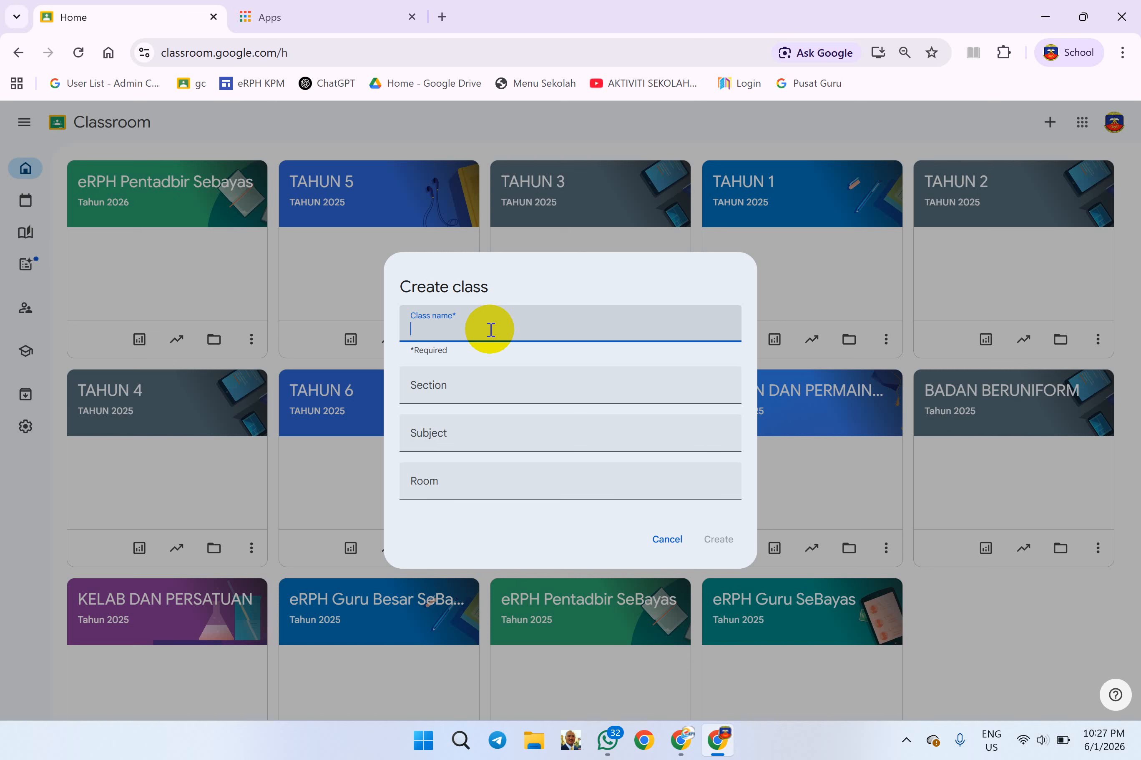
{"action": "type", "text": "E"}
{"action": "key", "text": "BackSpace"}
{"action": "type", "text": "eRPH GURU Seb"}
{"action": "key", "text": "BackSpace"}
{"action": "key", "text": "BackSpace"}
{"action": "type", "text": "EBAYAS "}
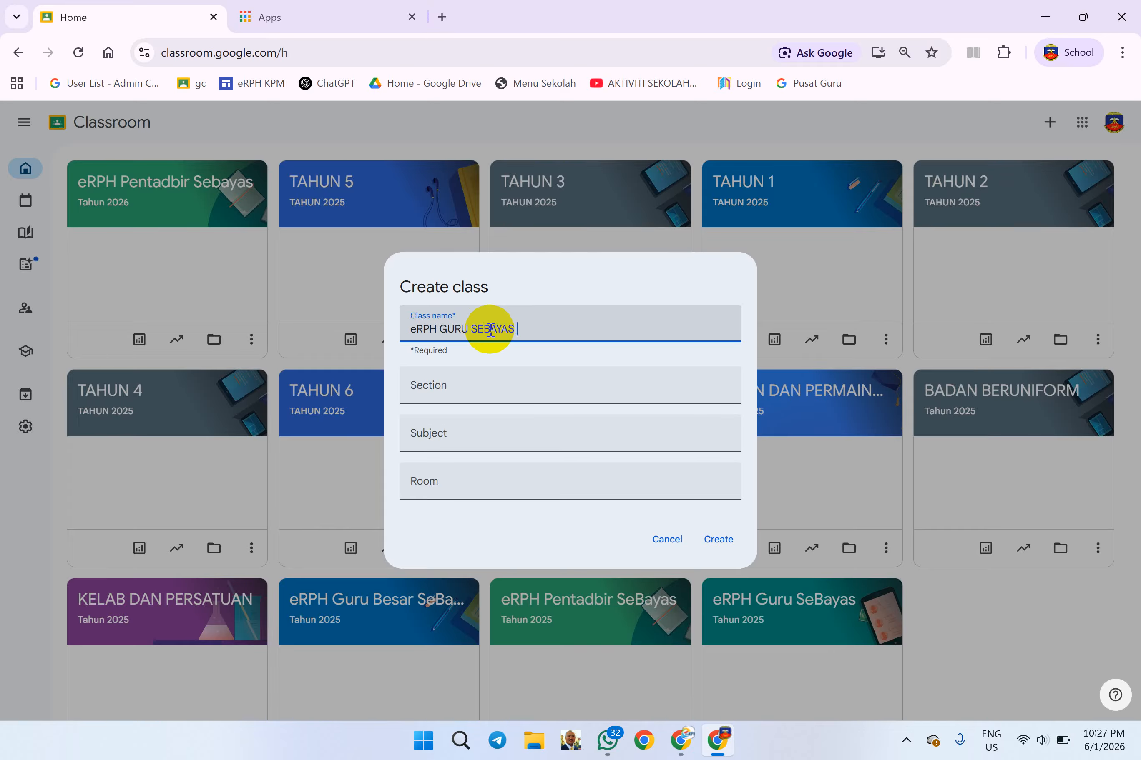
{"action": "type", "text": "2026"}
{"action": "key", "text": "BackSpace"}
{"action": "key", "text": "BackSpace"}
{"action": "key", "text": "BackSpace"}
{"action": "key", "text": "BackSpace"}
{"action": "key", "text": "BackSpace"}
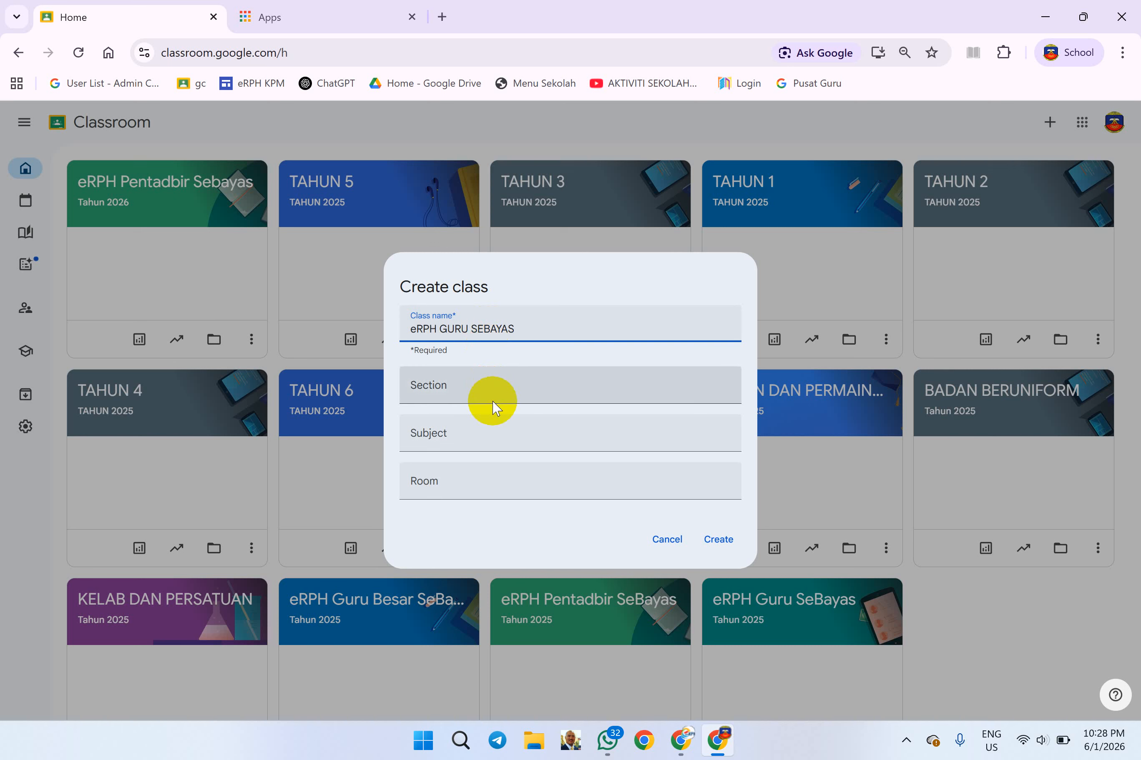
- Set the class section to TAHUN 2026 and create the class
{"action": "left_click", "coordinate": [511, 388]}
{"action": "type", "text": "TAHUN 20"}
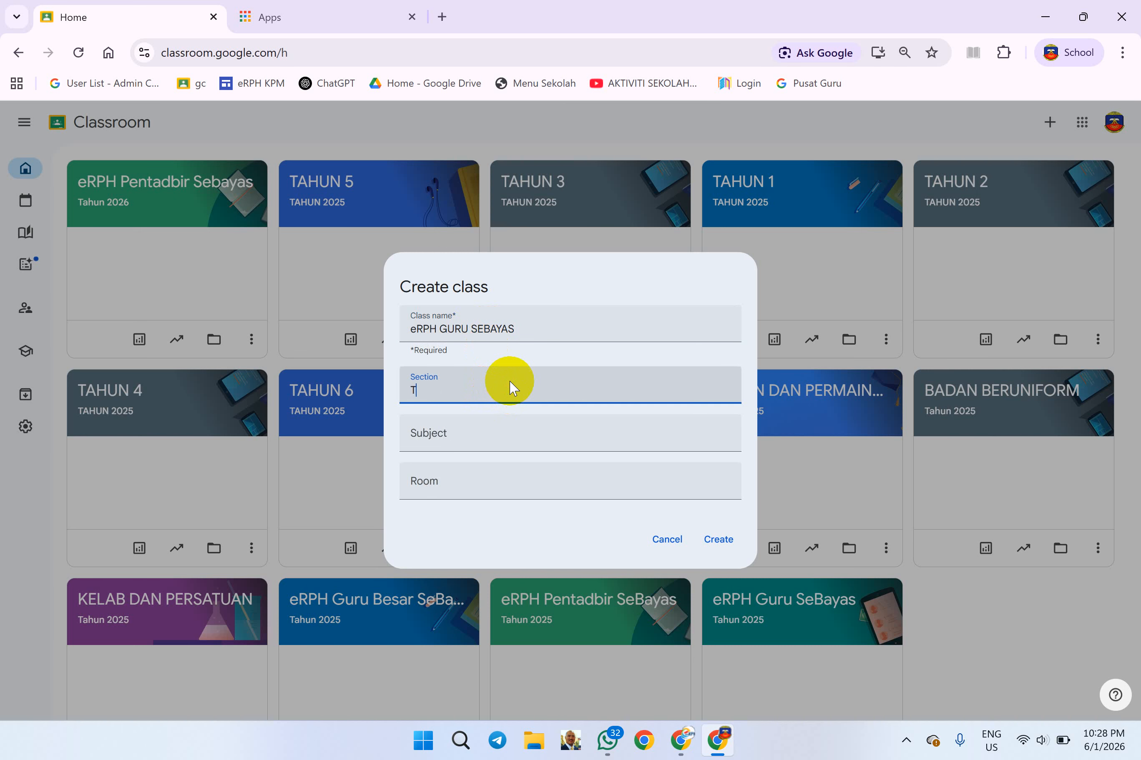
{"action": "type", "text": "26"}
{"action": "left_click", "coordinate": [715, 539]}
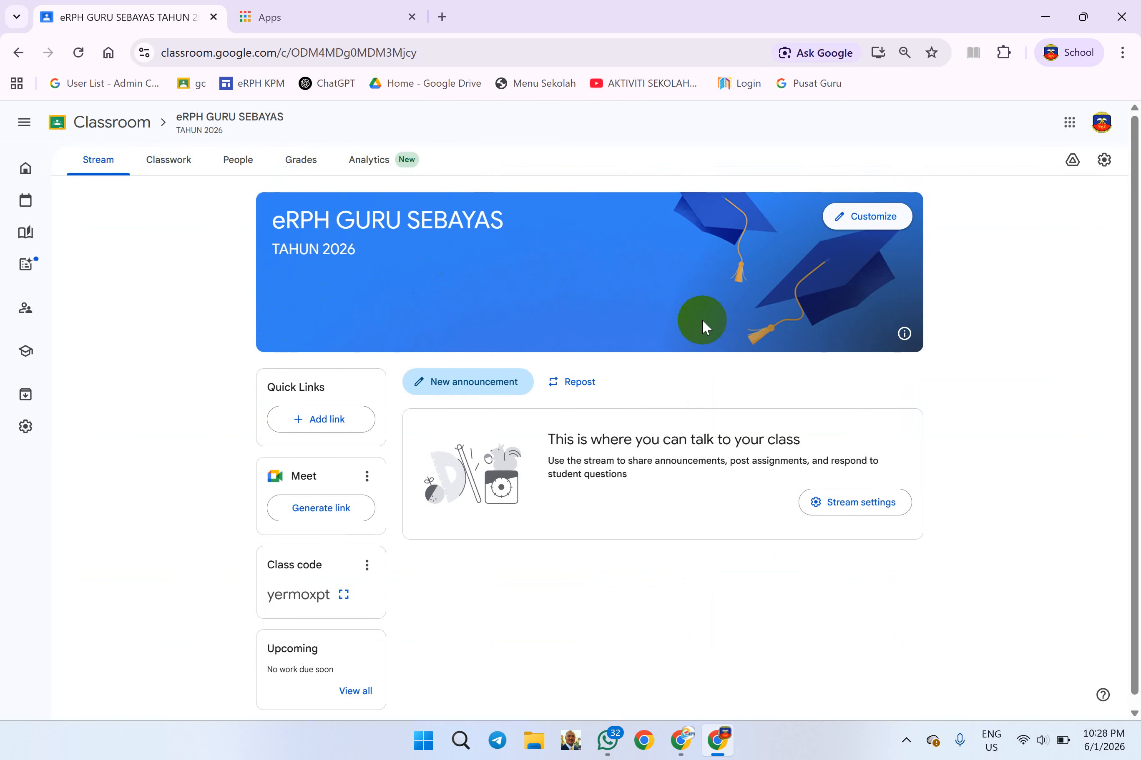
- Look through the new class's Classwork and People pages and its student invitation options without inviting anyone
{"action": "left_click", "coordinate": [170, 158]}
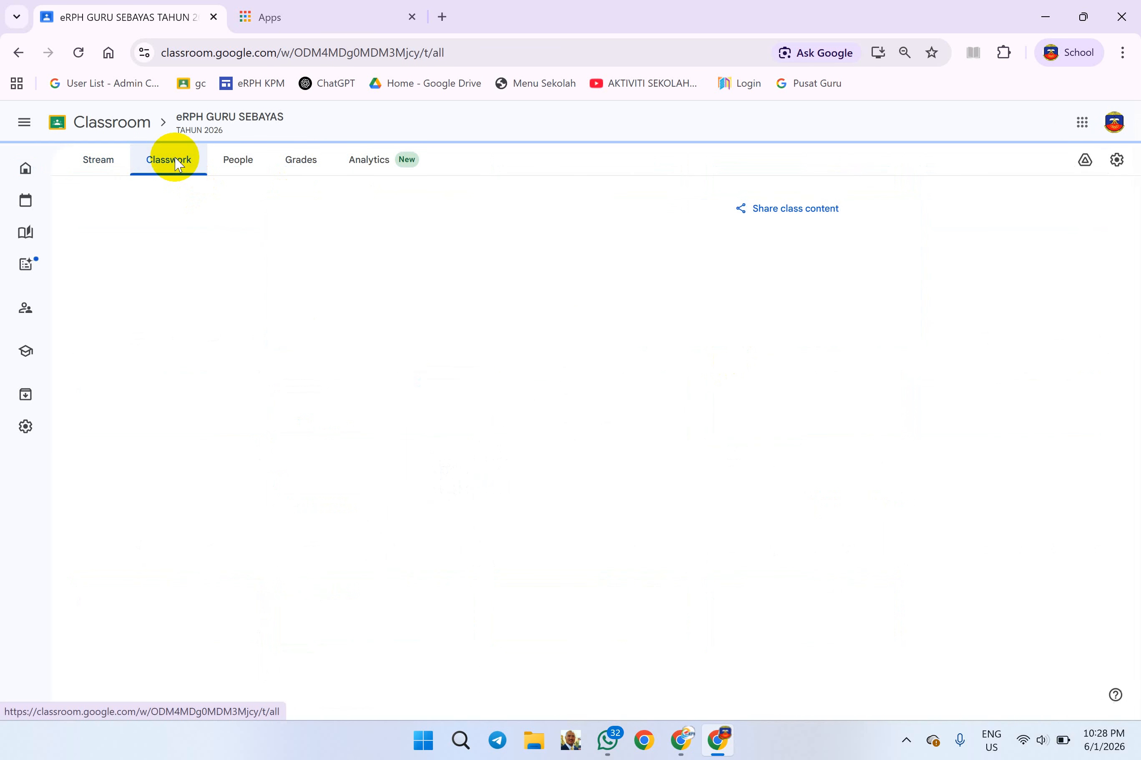
{"action": "left_click", "coordinate": [93, 166]}
{"action": "left_click", "coordinate": [169, 180]}
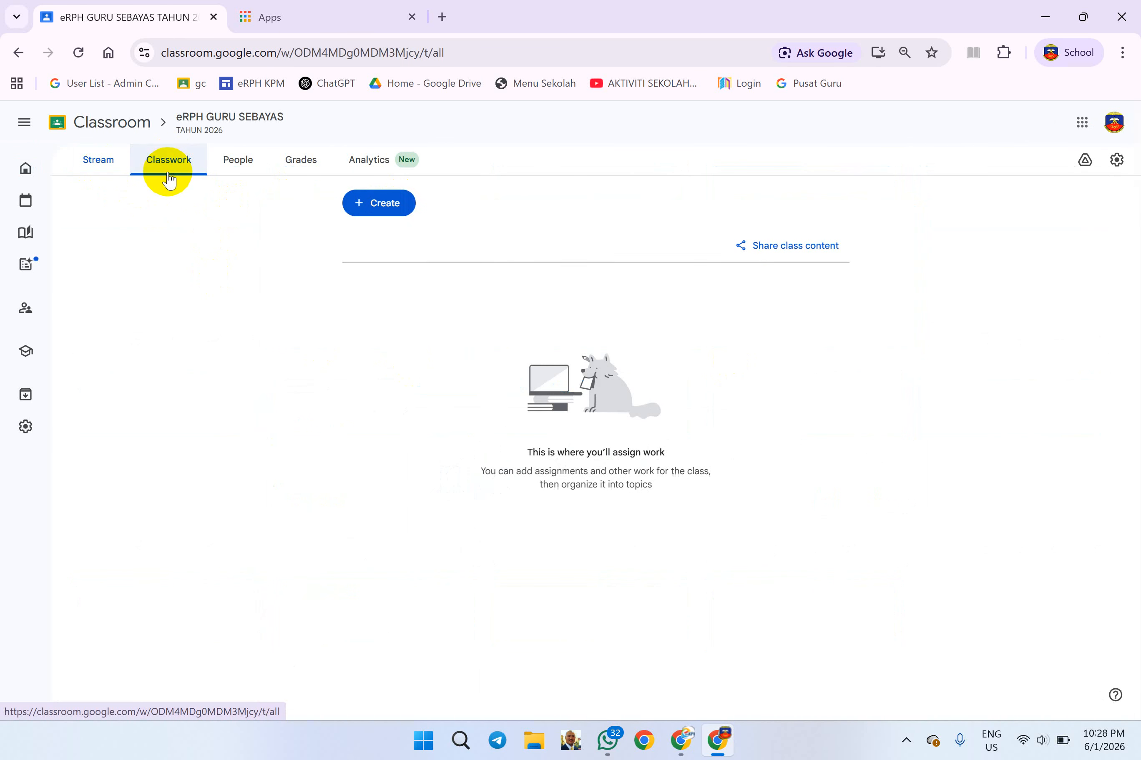
{"action": "left_click", "coordinate": [224, 168]}
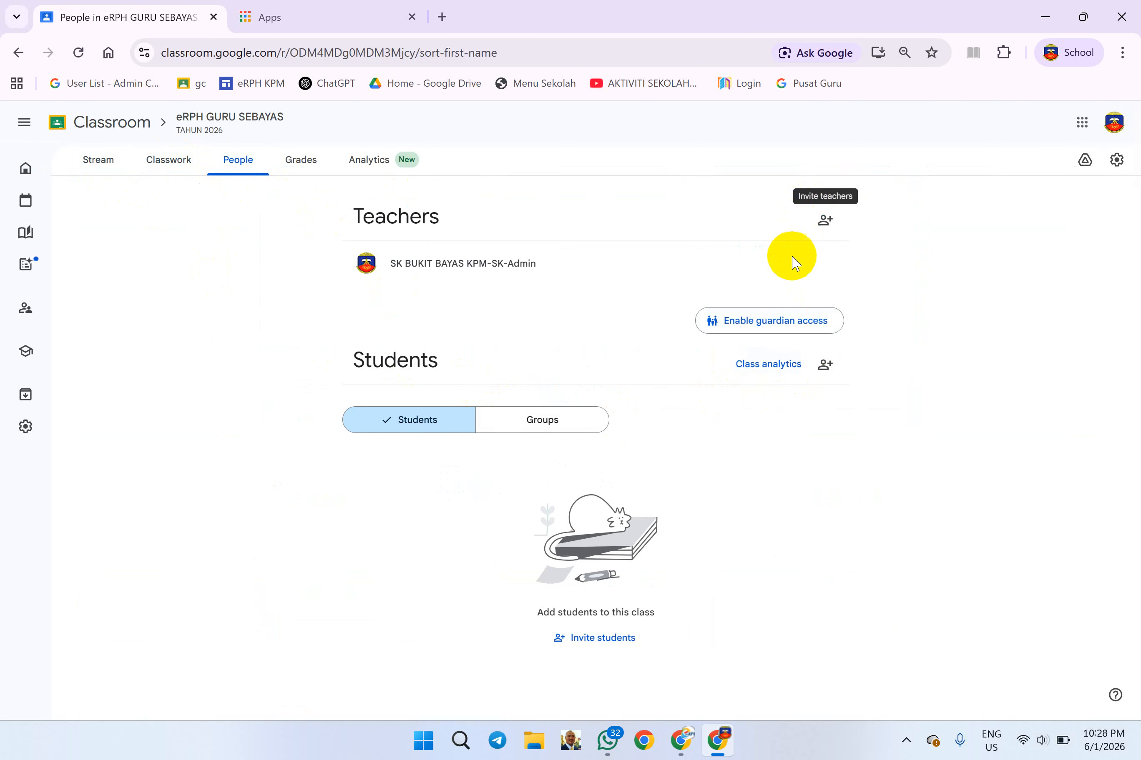
{"action": "left_click", "coordinate": [828, 367]}
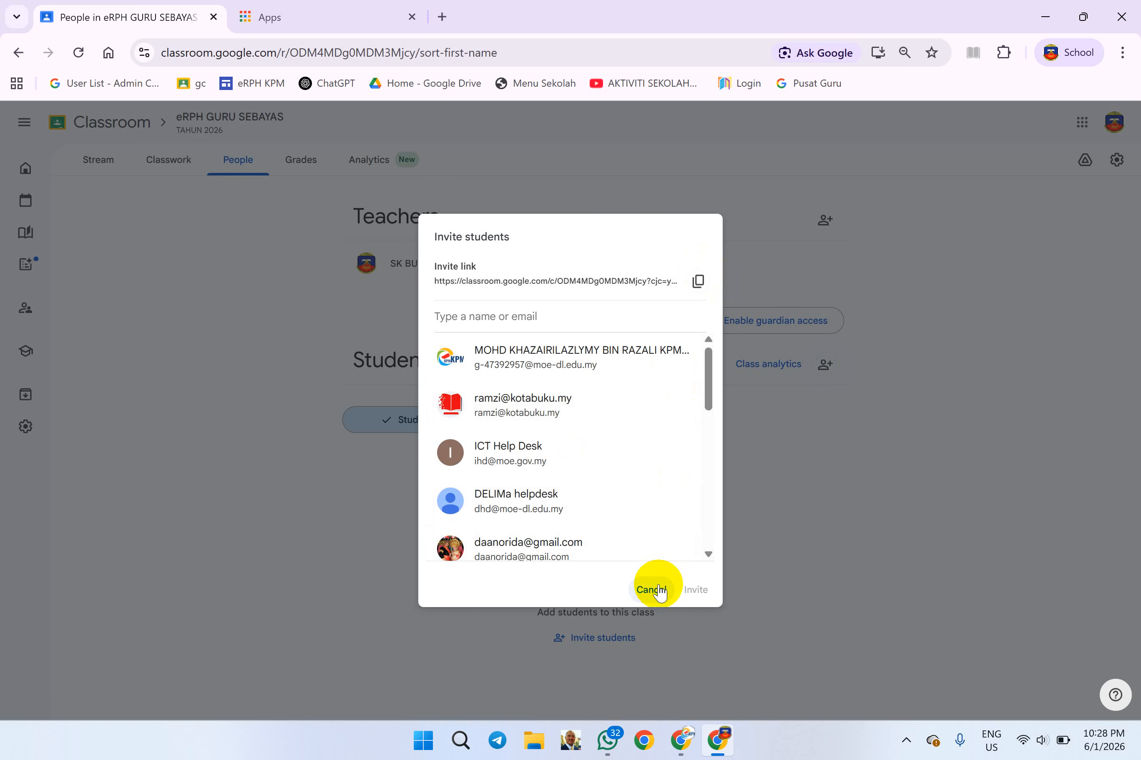
{"action": "left_click", "coordinate": [651, 590]}
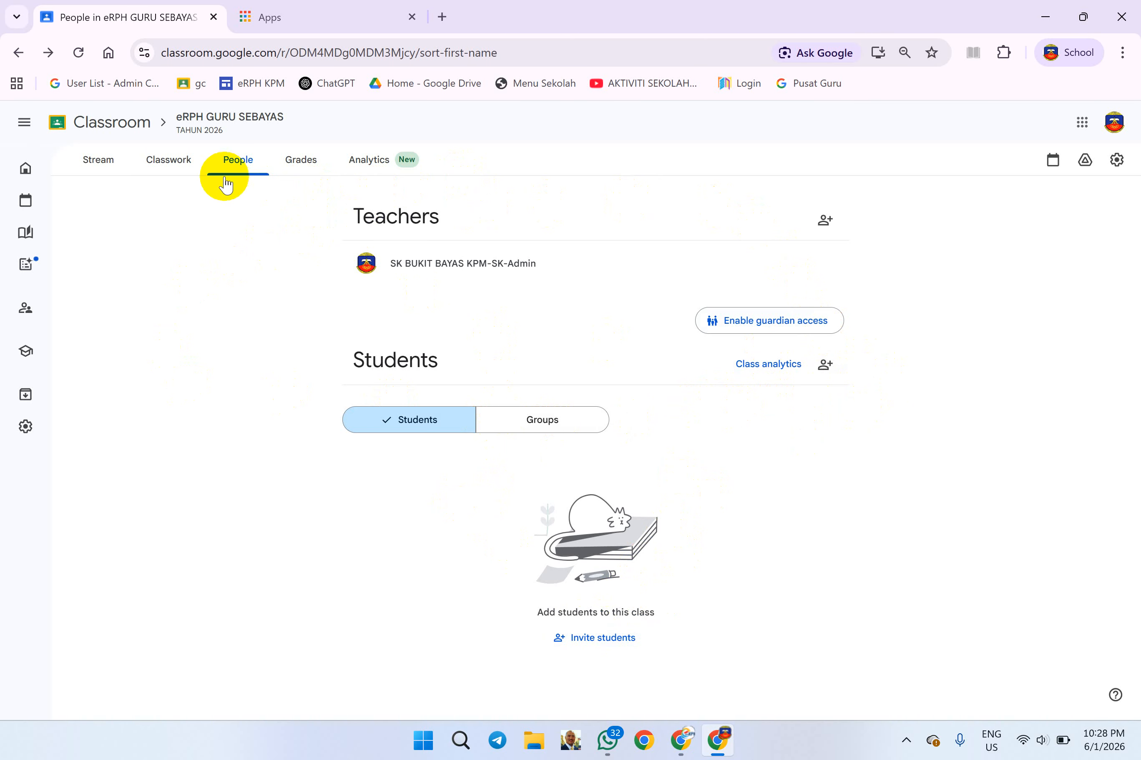
- Add a classwork topic named "01. Penghantaran Maklumat eRPH 2026" to the class
{"action": "left_click", "coordinate": [172, 166]}
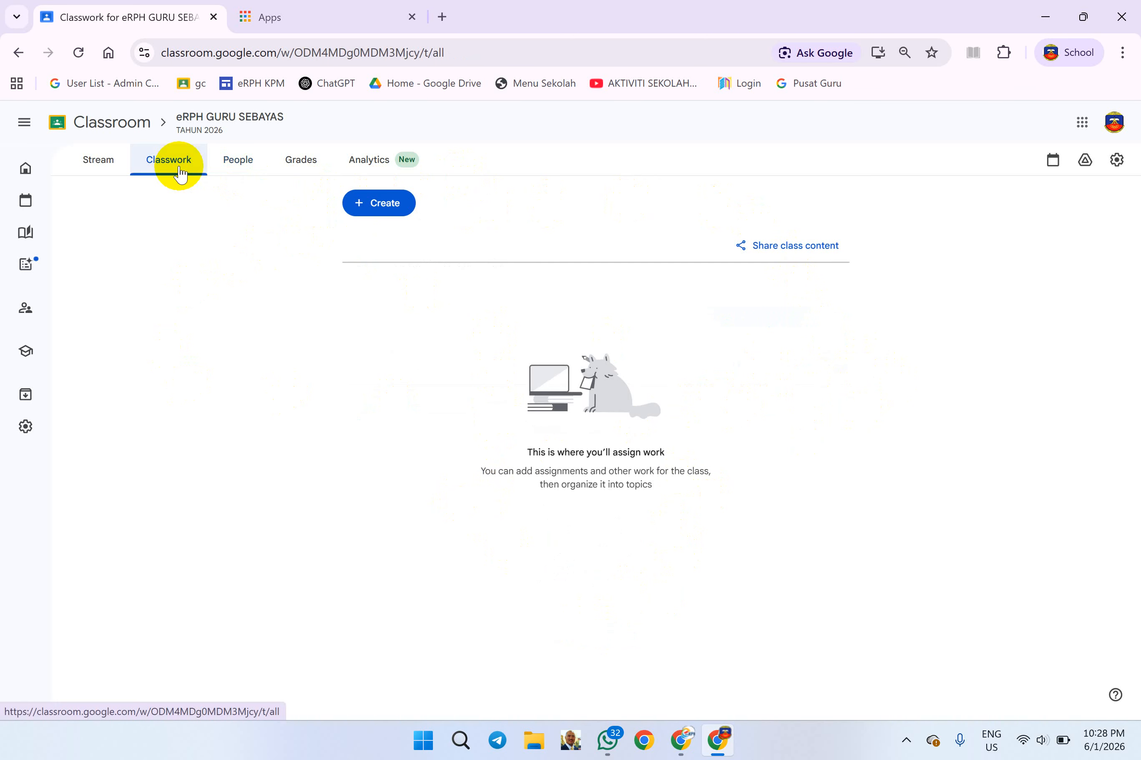
{"action": "left_click", "coordinate": [368, 216]}
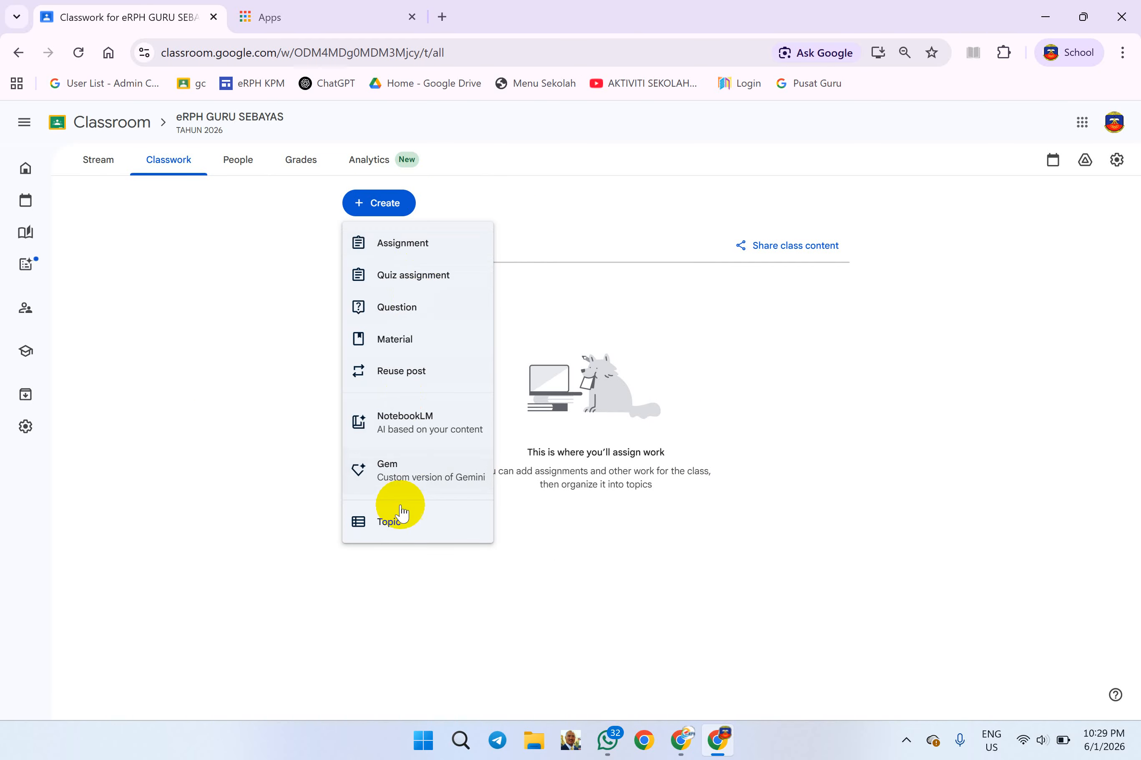
{"action": "left_click", "coordinate": [400, 521]}
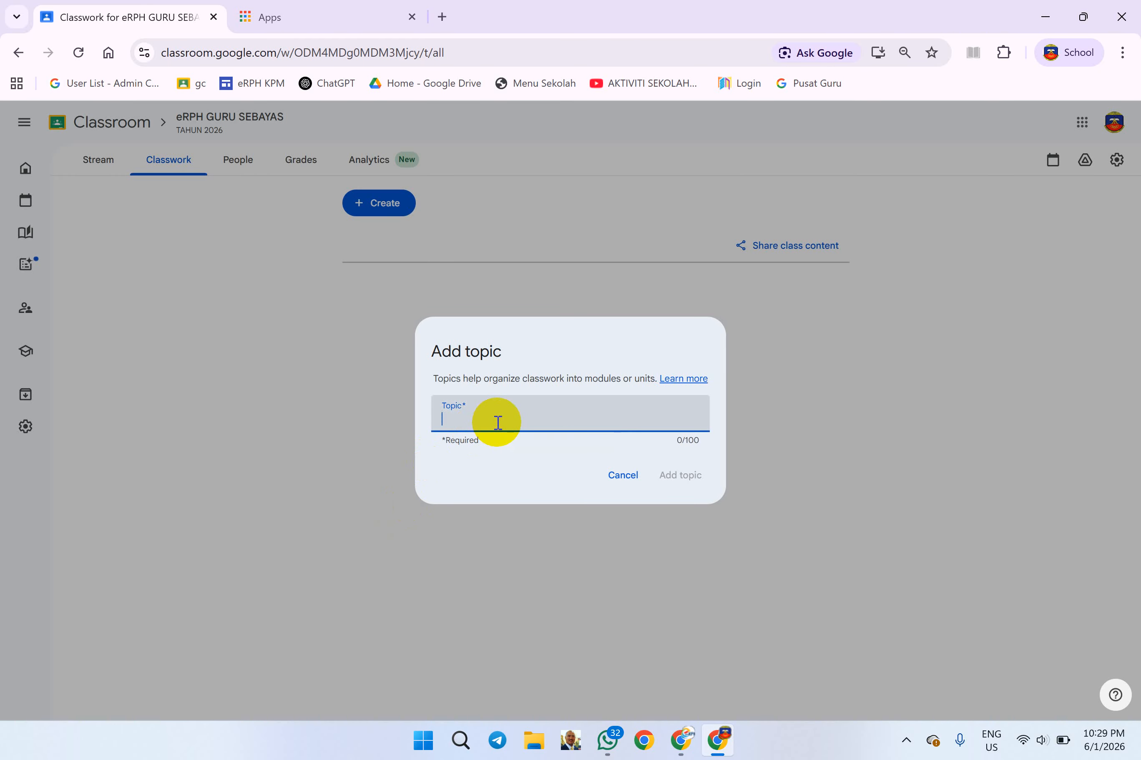
{"action": "type", "text": "02. Penghantaran e-RPH 2025"}
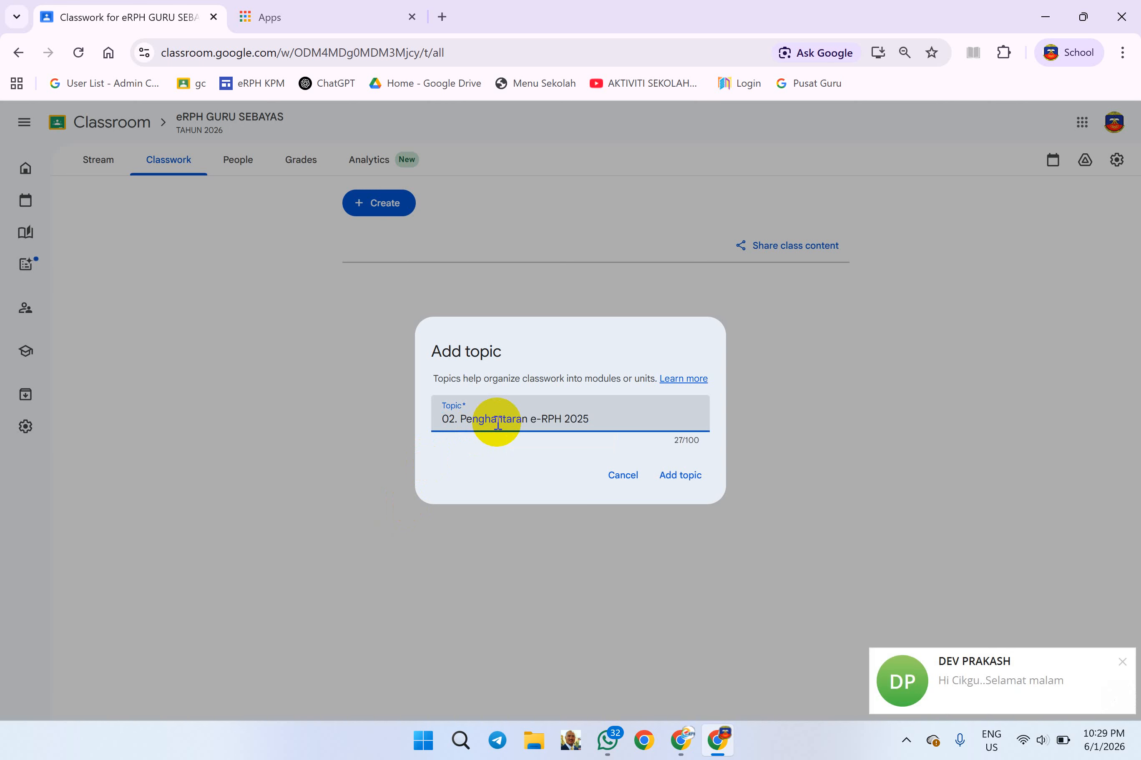
{"action": "left_click", "coordinate": [452, 419]}
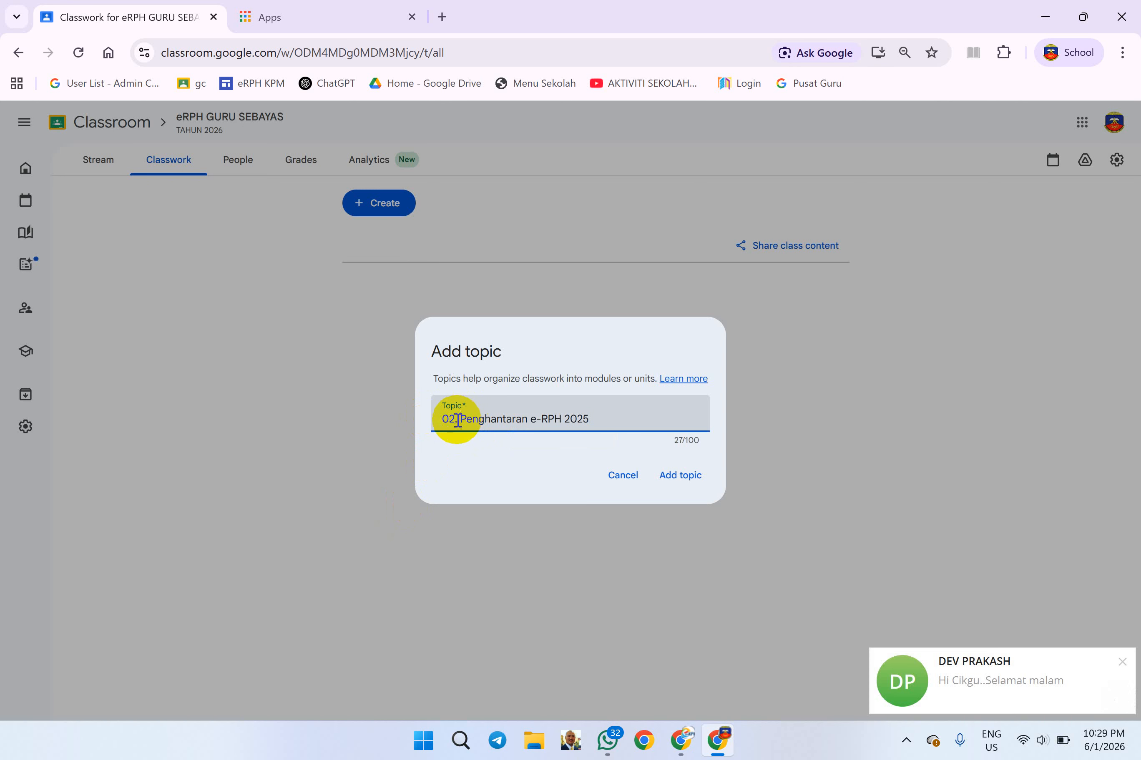
{"action": "key", "text": "BackSpace"}
{"action": "type", "text": "1"}
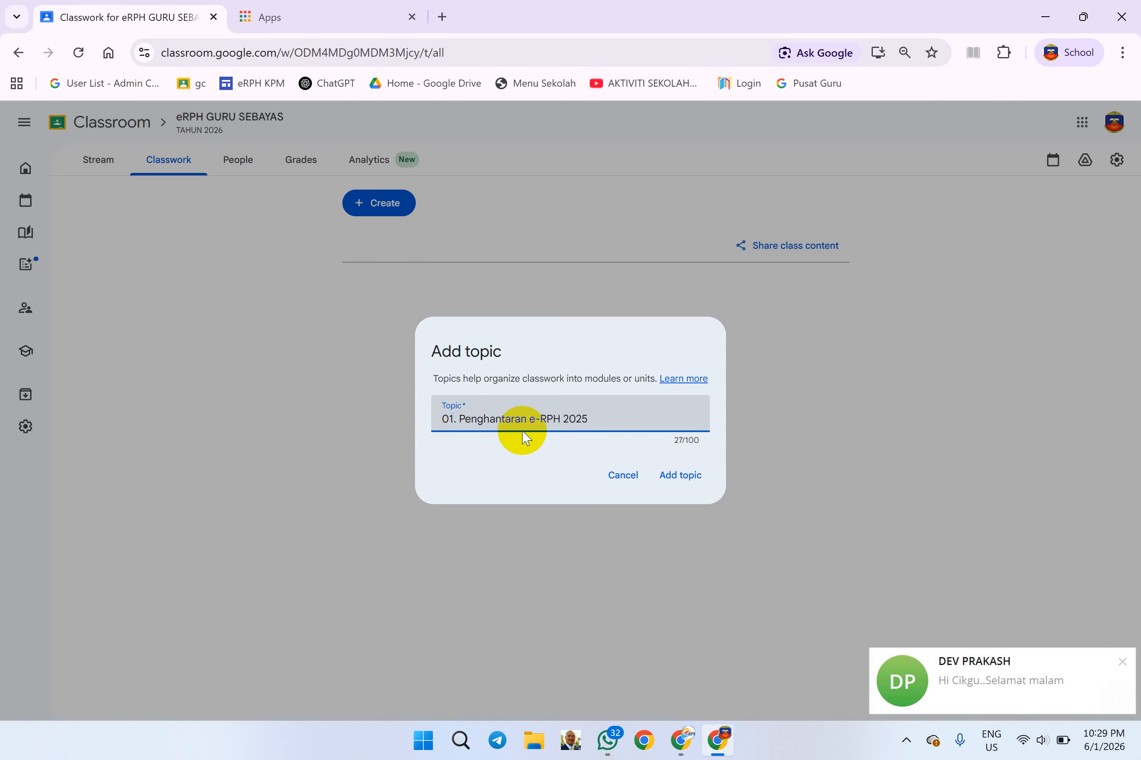
{"action": "left_click_drag", "start_coordinate": [588, 419], "coordinate": [532, 421]}
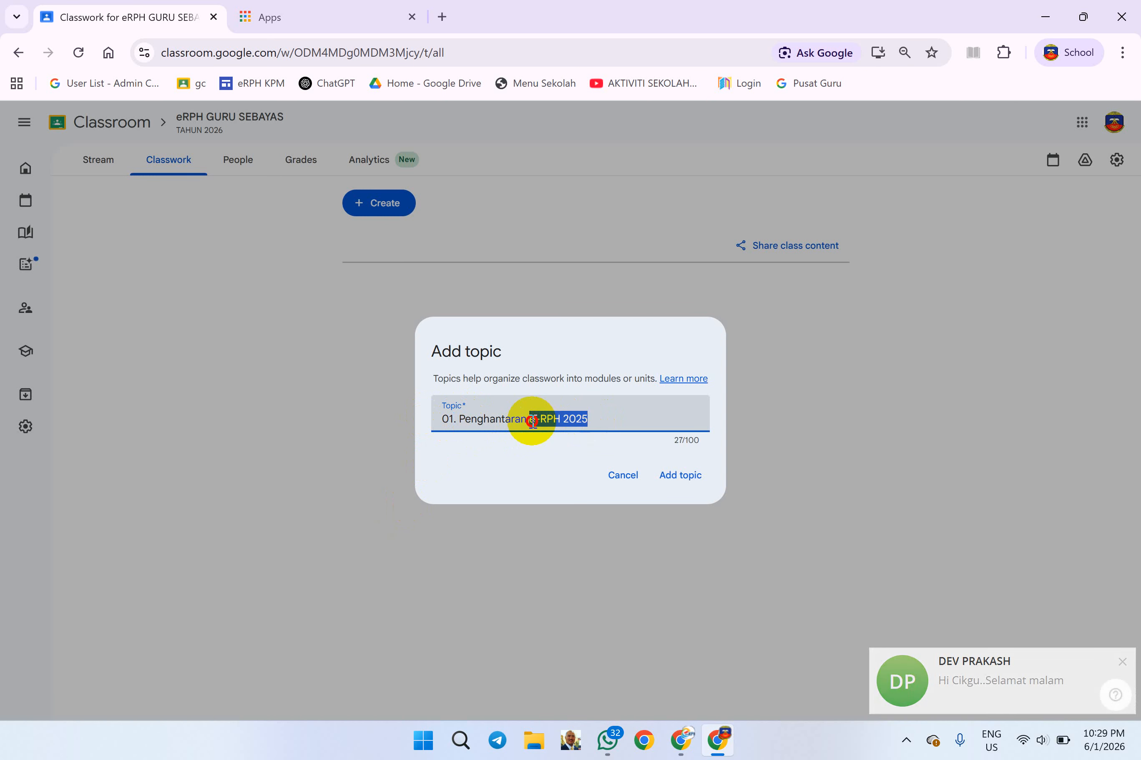
{"action": "type", "text": "M"}
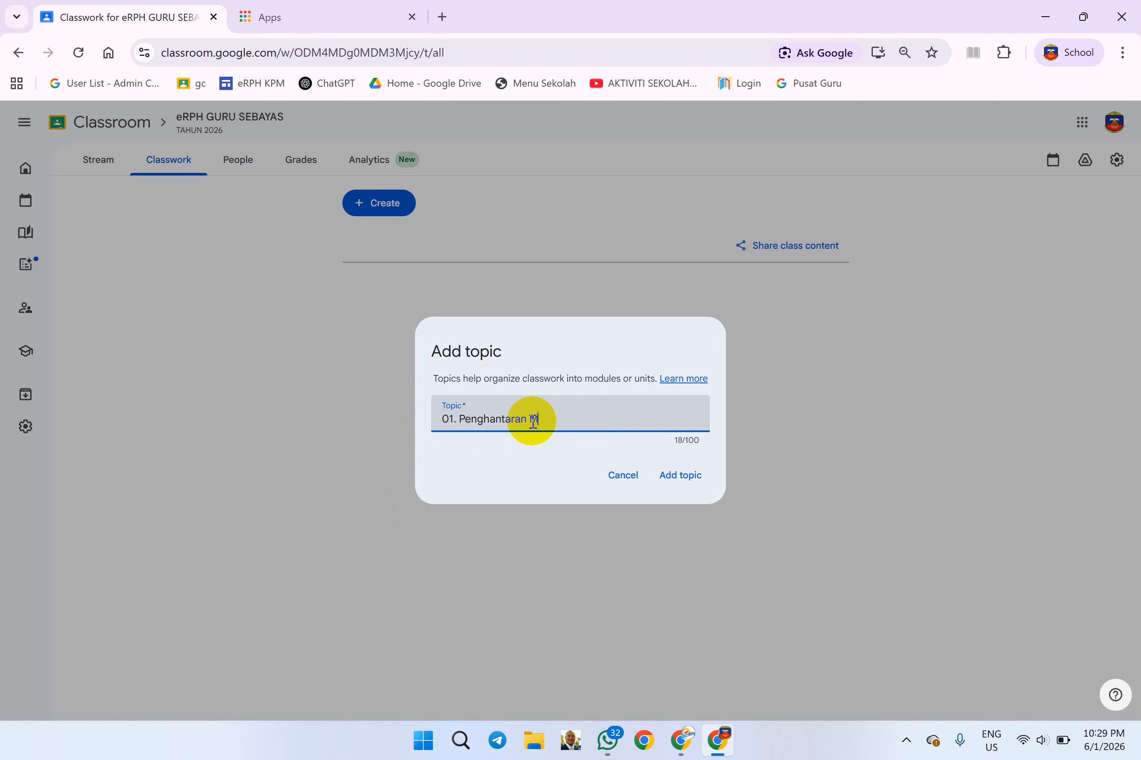
{"action": "type", "text": "aklumat eRPH 2026"}
{"action": "left_click", "coordinate": [685, 476]}
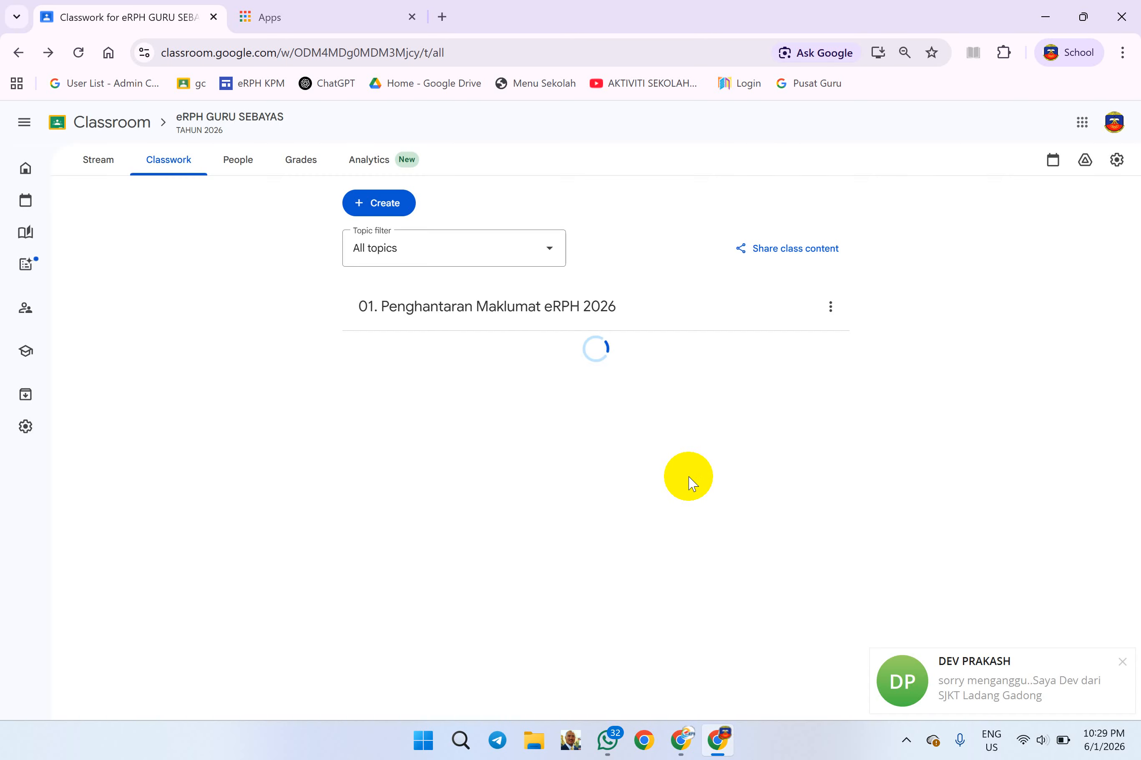
- Add a second classwork topic named "02. Penghantaran e-RPH 2026"
{"action": "left_click", "coordinate": [395, 210]}
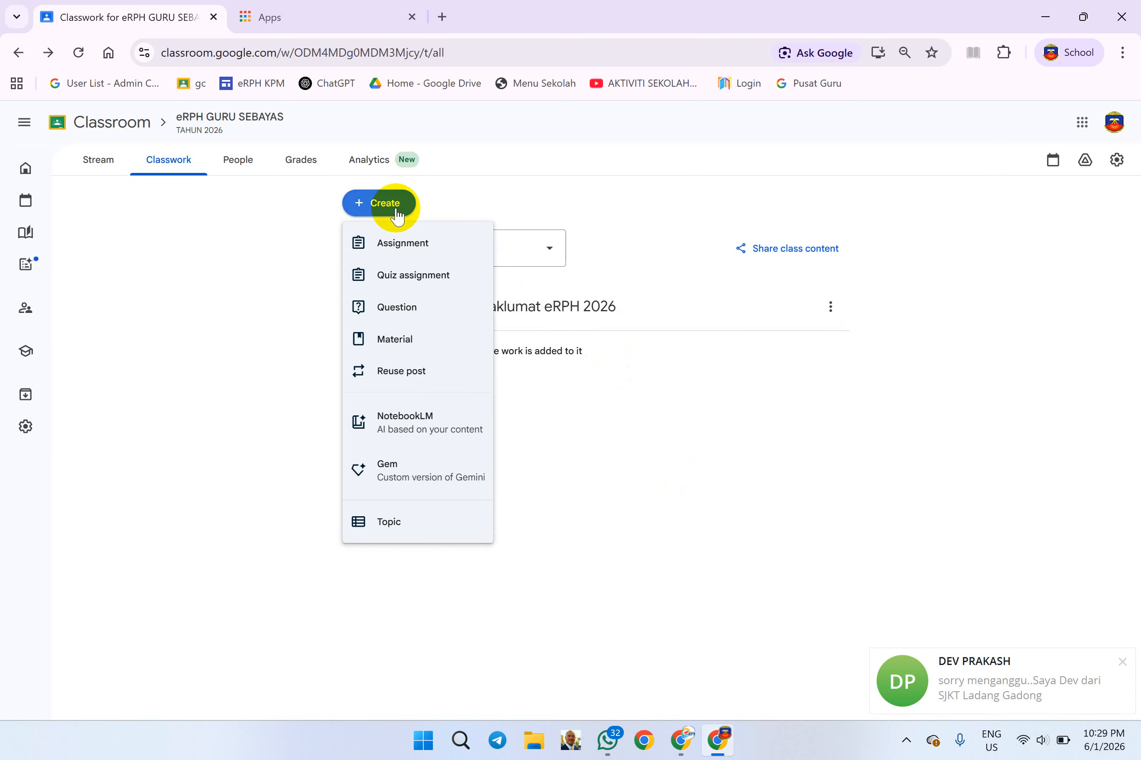
{"action": "left_click", "coordinate": [405, 521]}
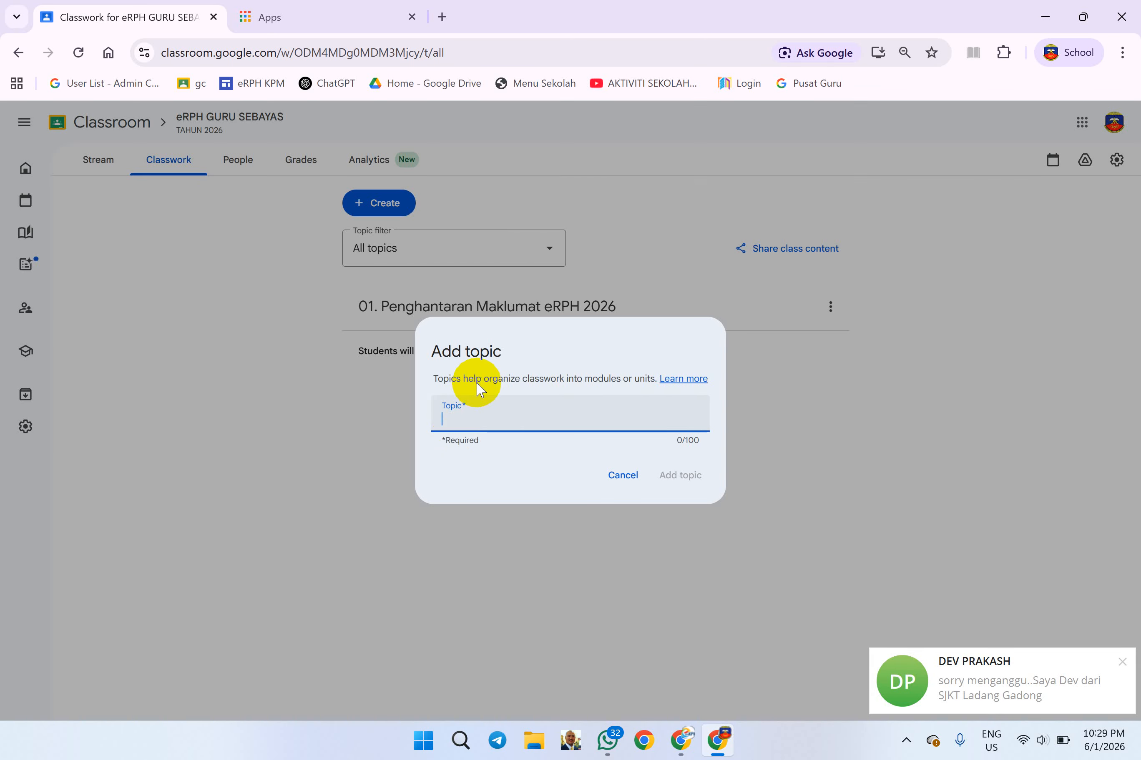
{"action": "type", "text": "02. Penghantaran e-RPH 2025"}
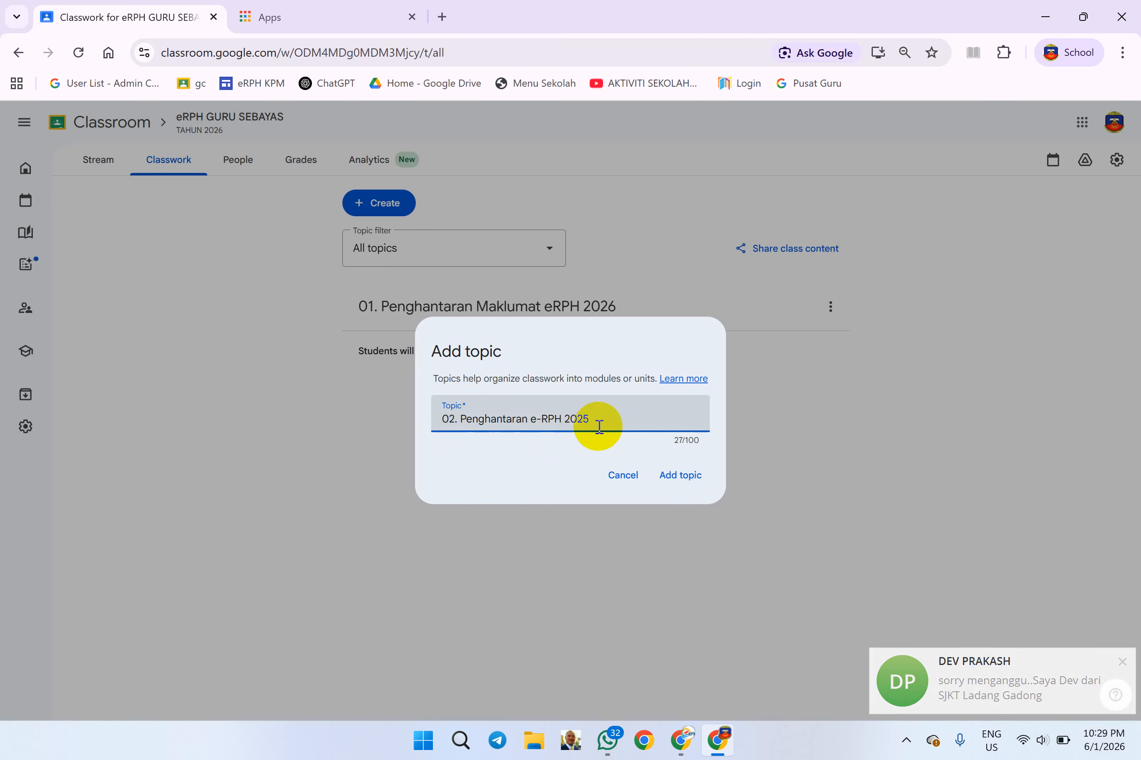
{"action": "key", "text": "BackSpace"}
{"action": "type", "text": "6"}
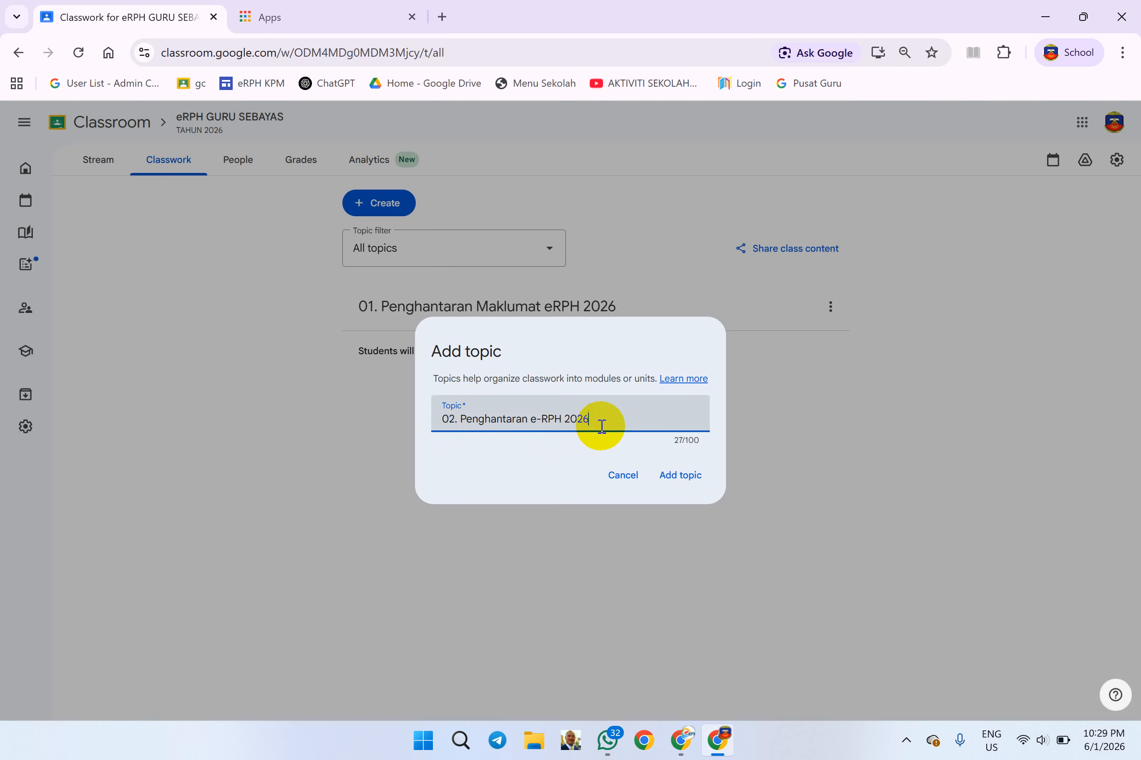
{"action": "left_click", "coordinate": [667, 475]}
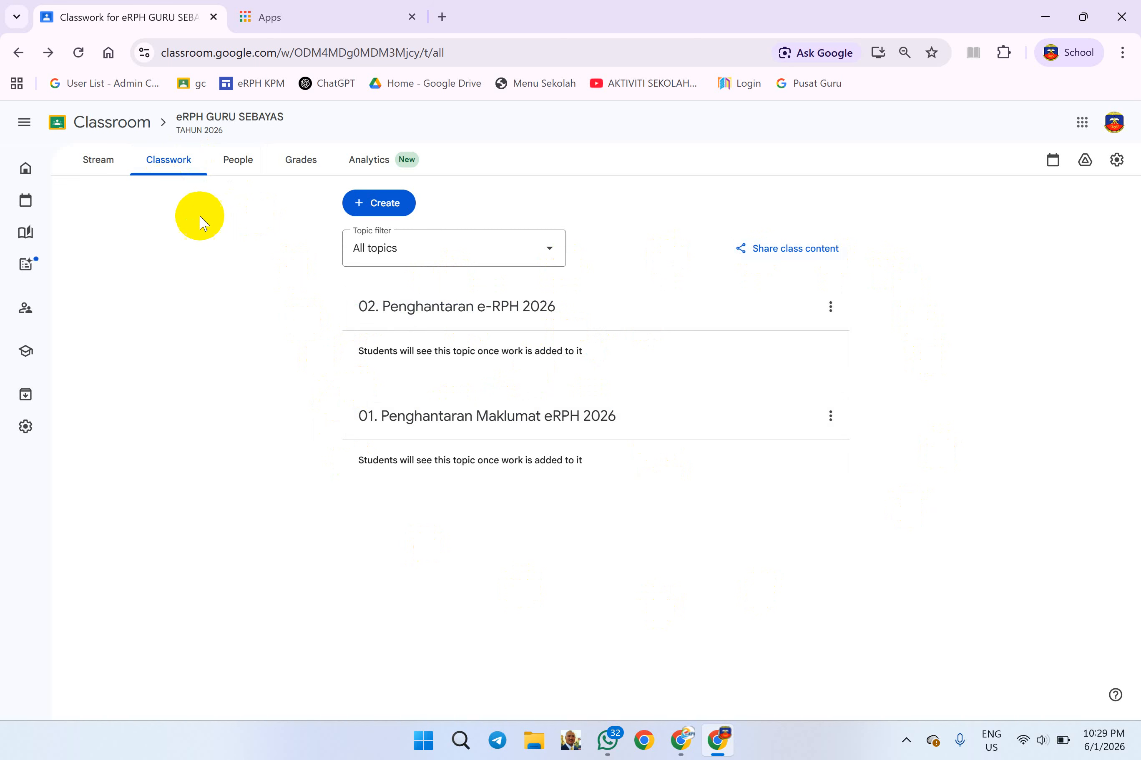
- Start a new assignment titled "Maklumat eRPH" with the instructions "Sila Turn in"
{"action": "left_click", "coordinate": [395, 212]}
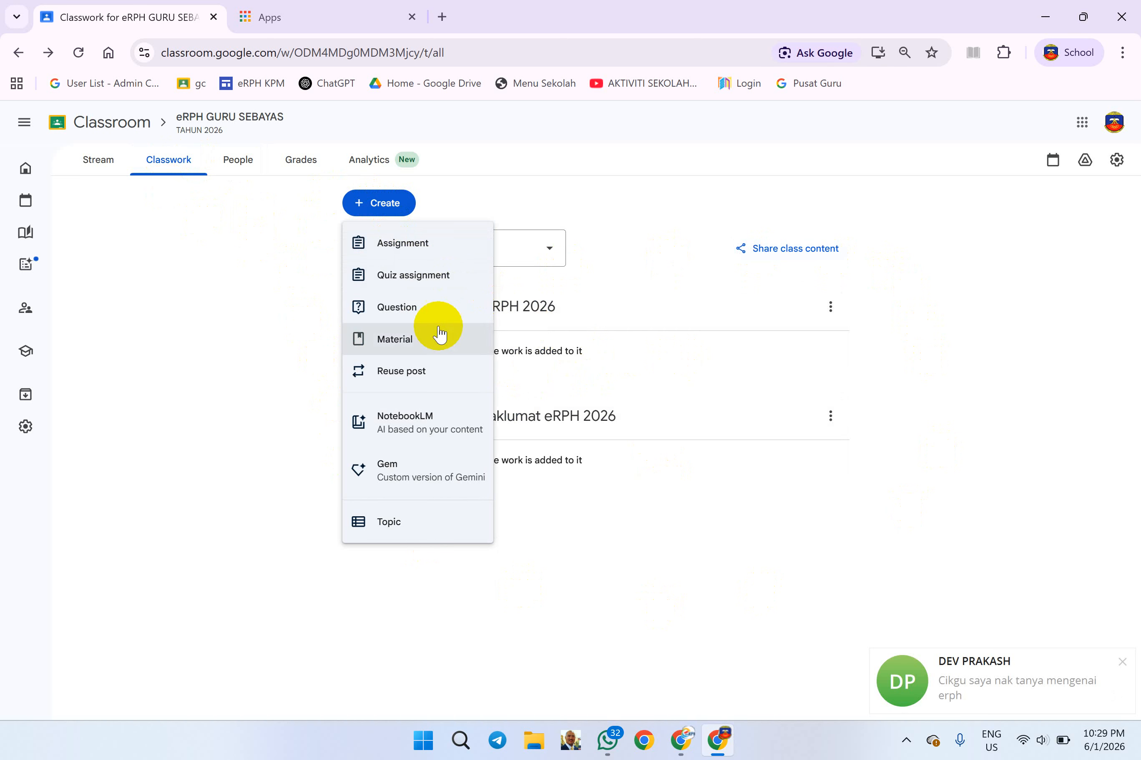
{"action": "left_click", "coordinate": [426, 238]}
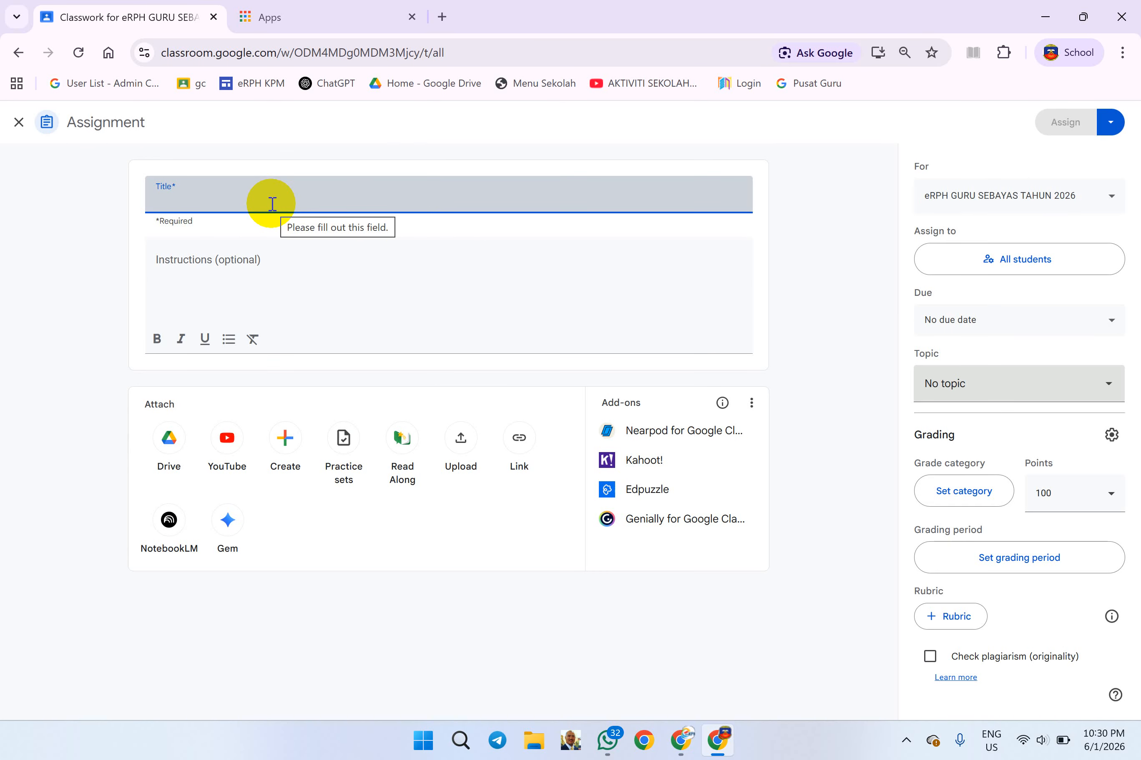
{"action": "type", "text": "Maklumat eRPH"}
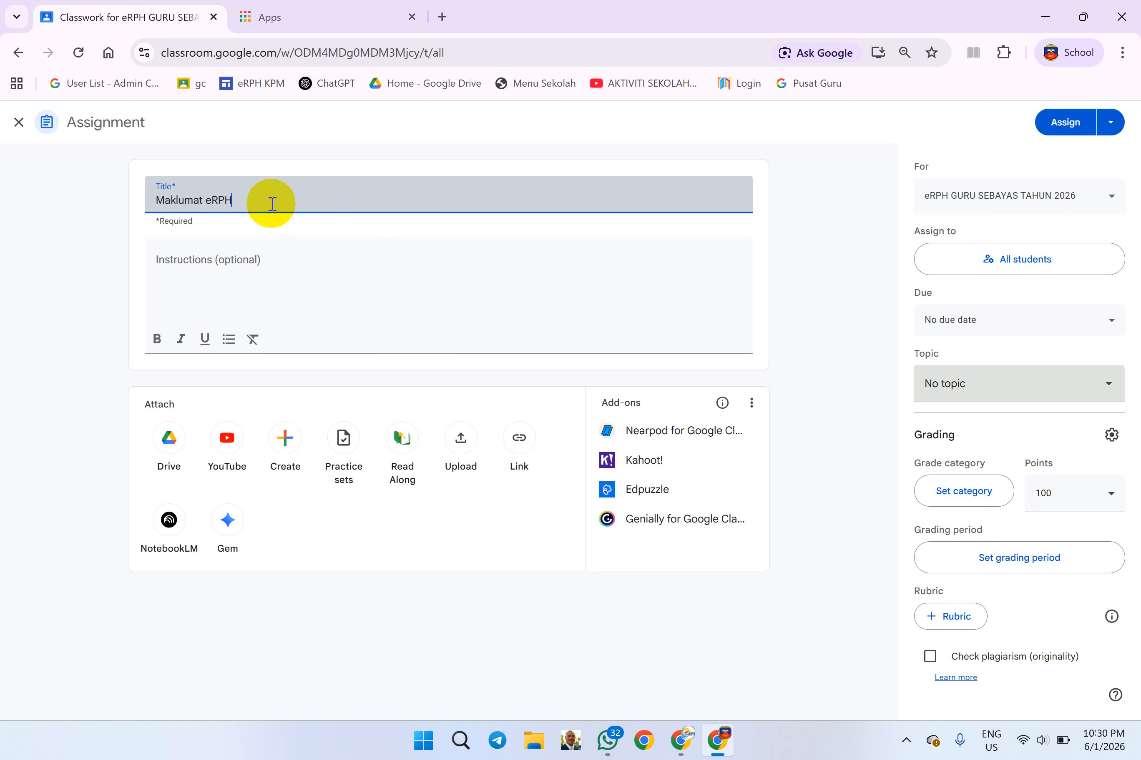
{"action": "left_click", "coordinate": [290, 274]}
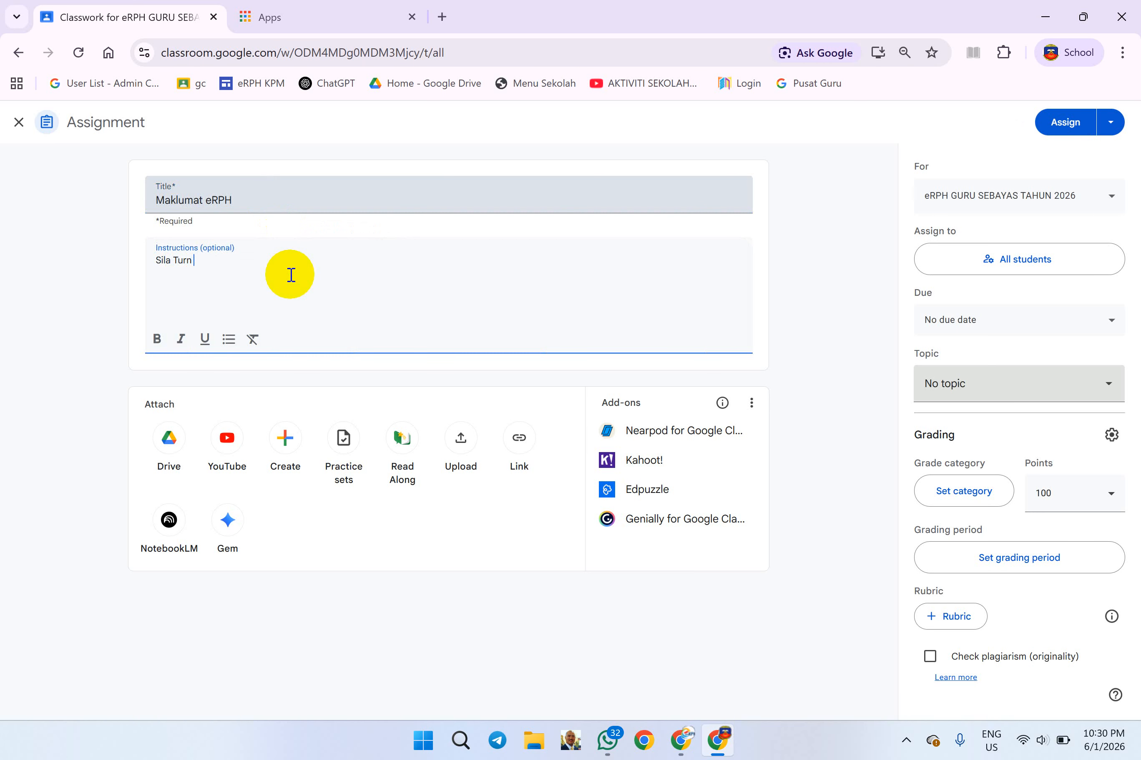
- Publish the assignment under the topic "01. Penghantaran Maklumat eRPH 2026" with its points set to 1
{"action": "left_click", "coordinate": [980, 385]}
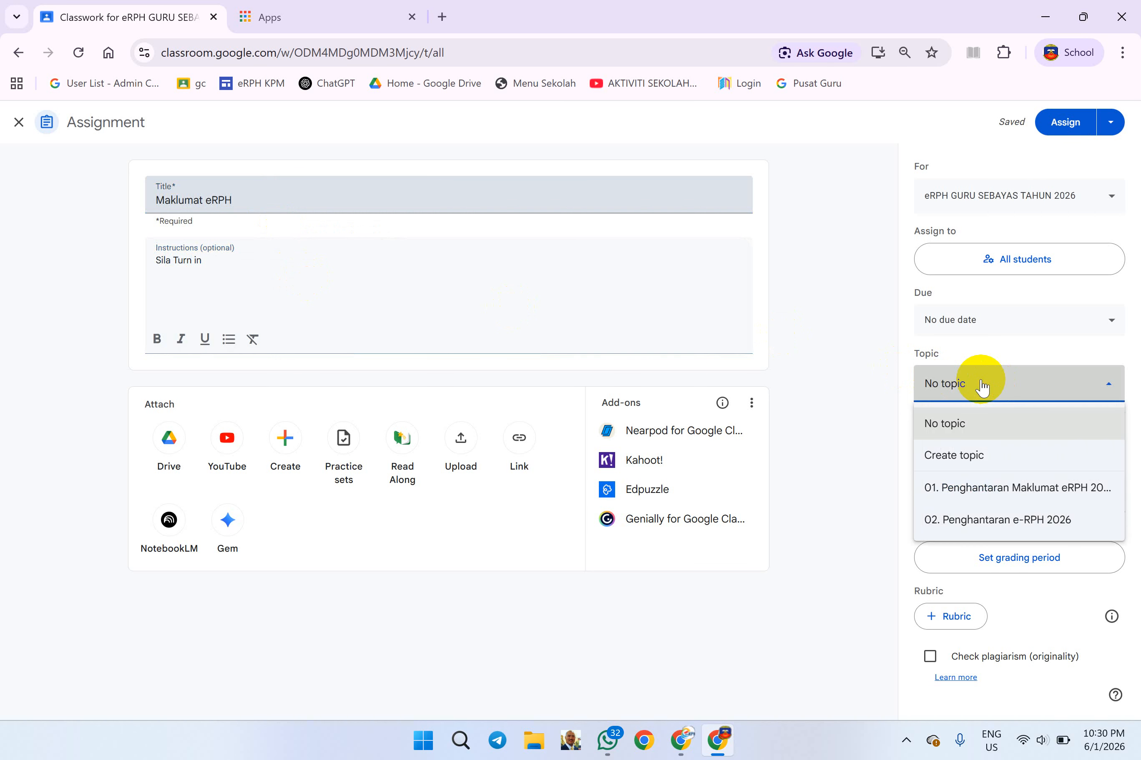
{"action": "left_click", "coordinate": [1048, 500]}
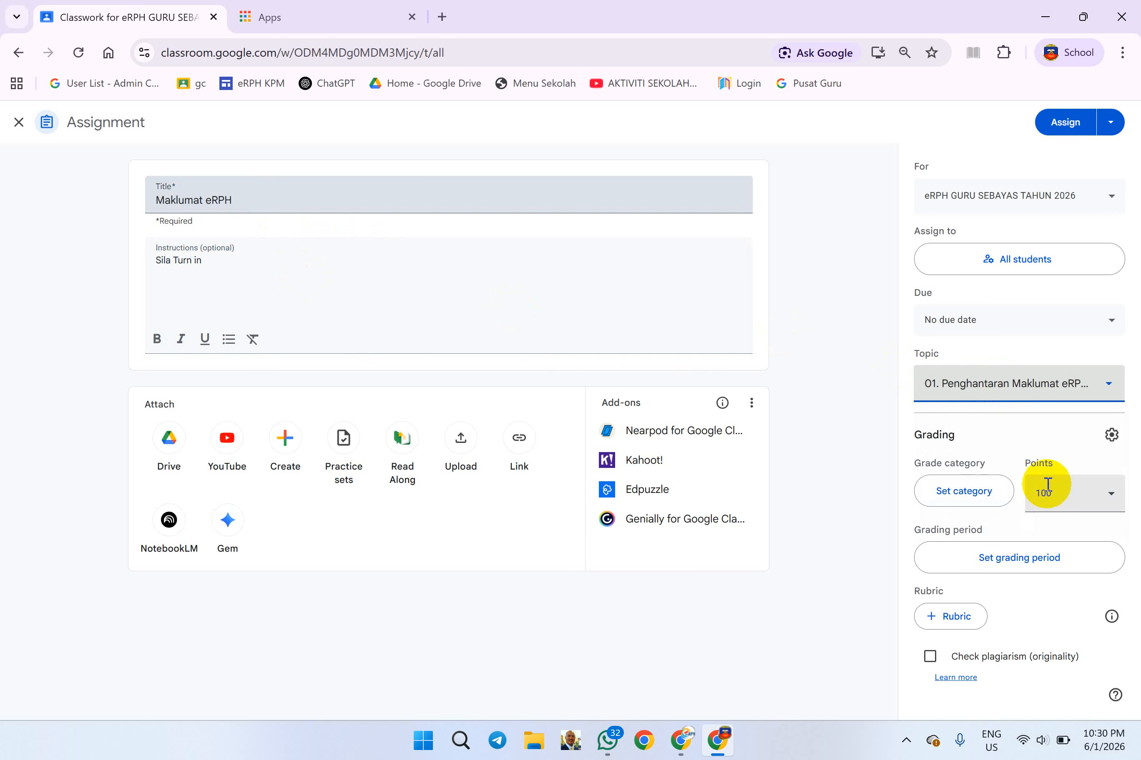
{"action": "left_click", "coordinate": [1044, 495]}
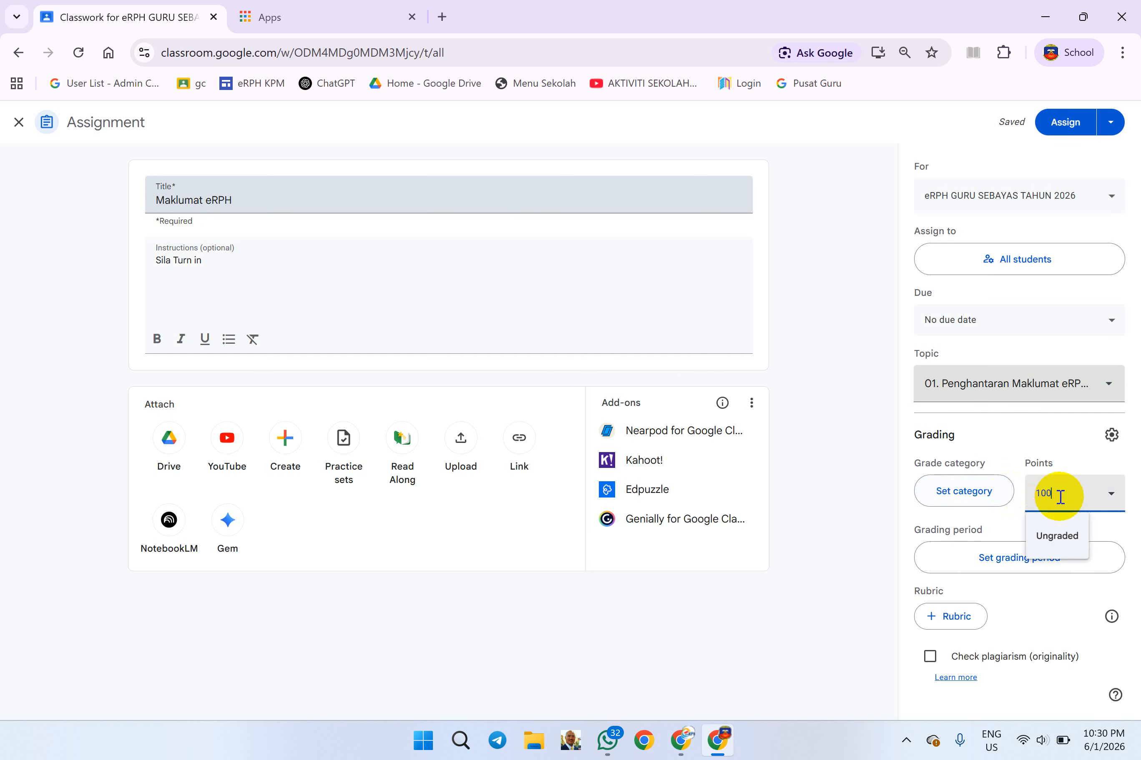
{"action": "double_click", "coordinate": [1039, 494]}
{"action": "type", "text": "1"}
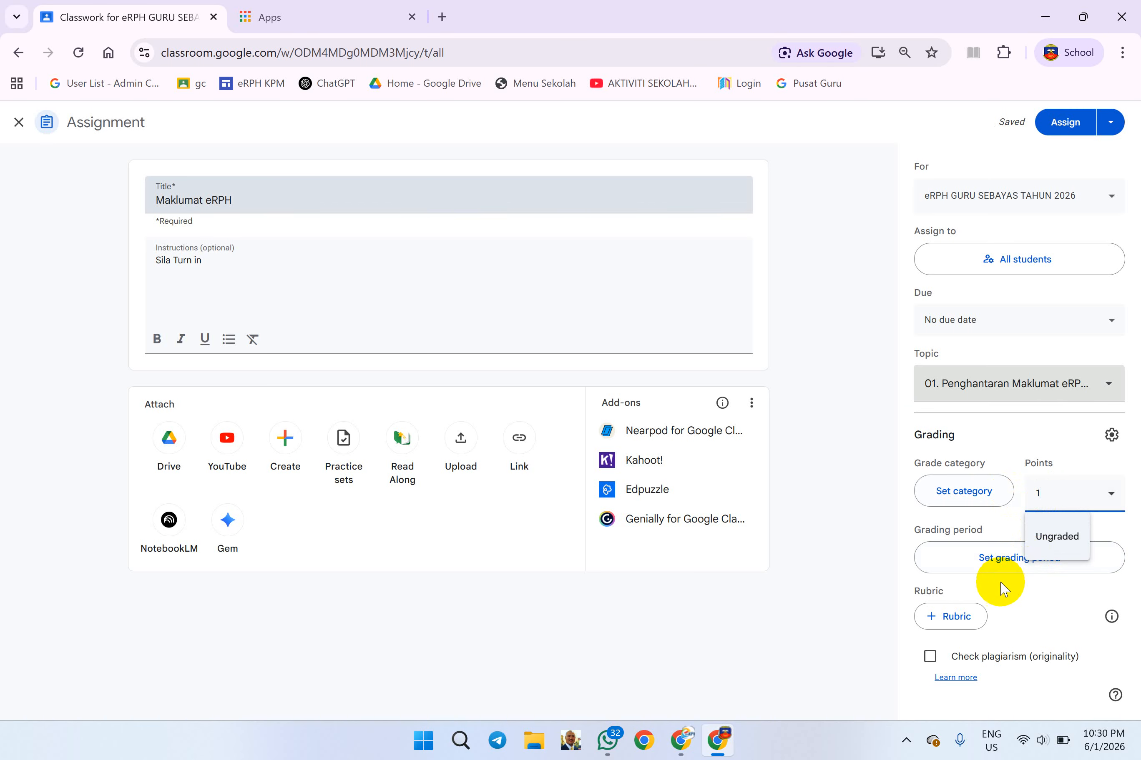
{"action": "left_click", "coordinate": [1006, 594]}
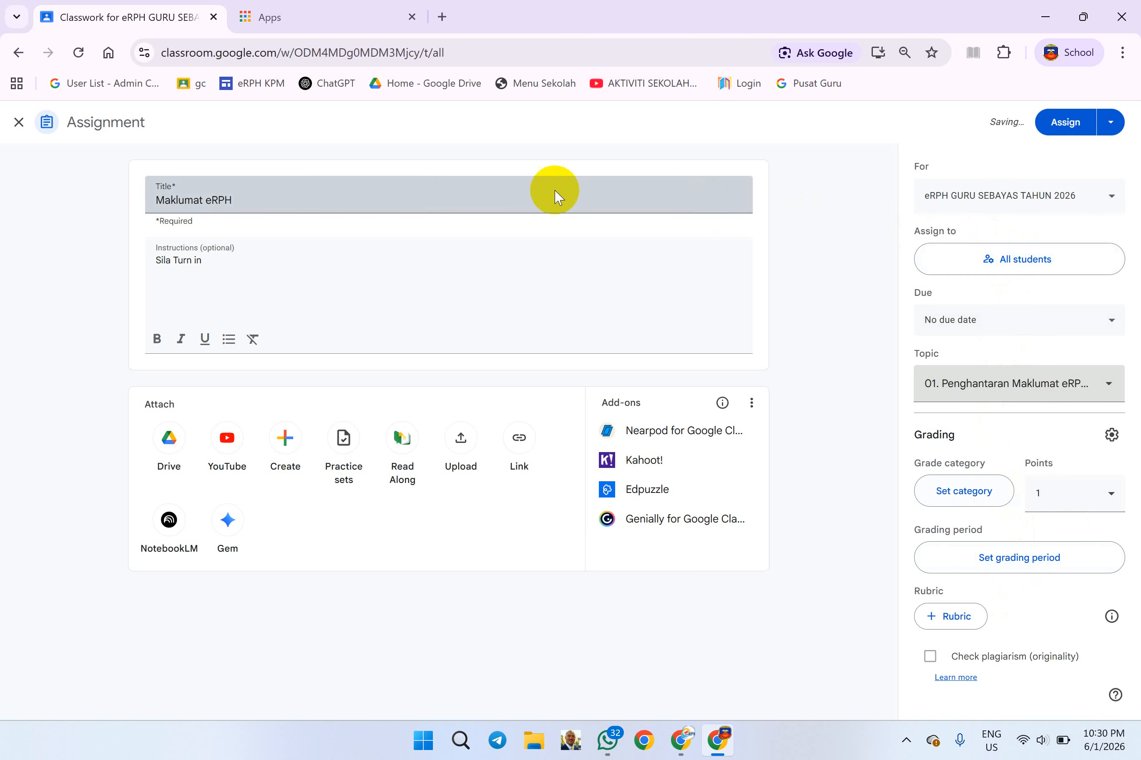
{"action": "left_click", "coordinate": [1052, 122]}
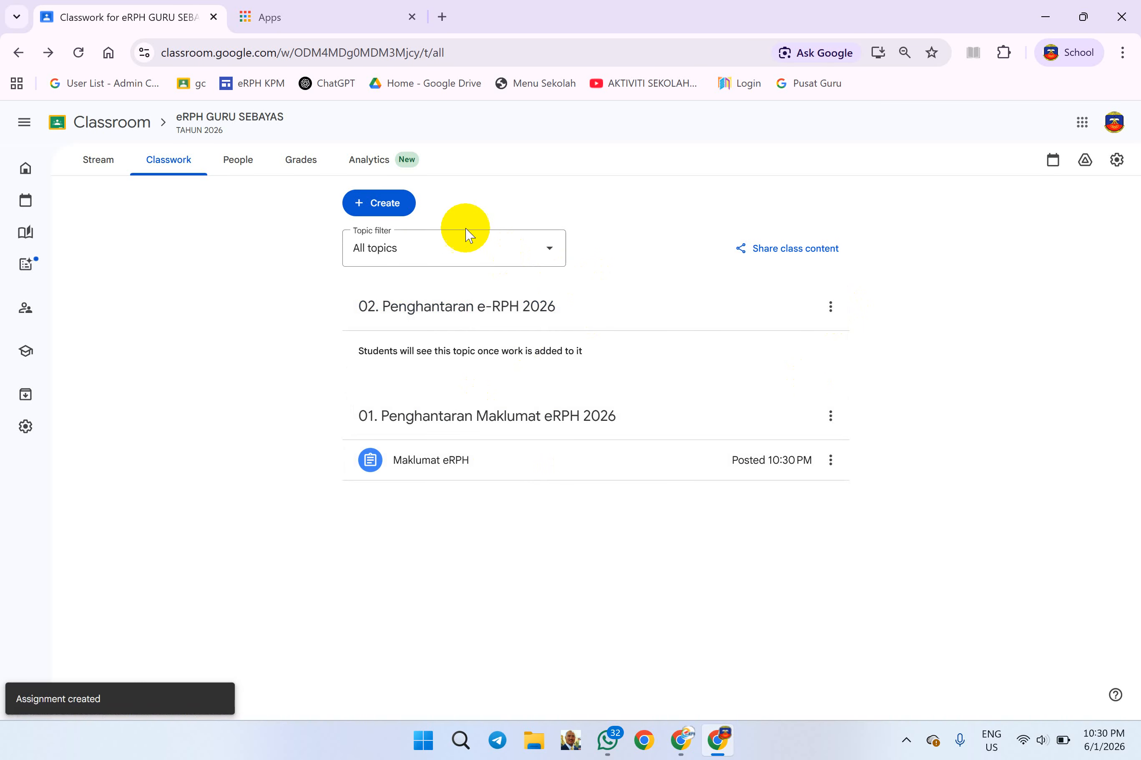
- Start a new assignment titled "Minggu 1" with the instructions "Sila turn in"
{"action": "left_click", "coordinate": [358, 202]}
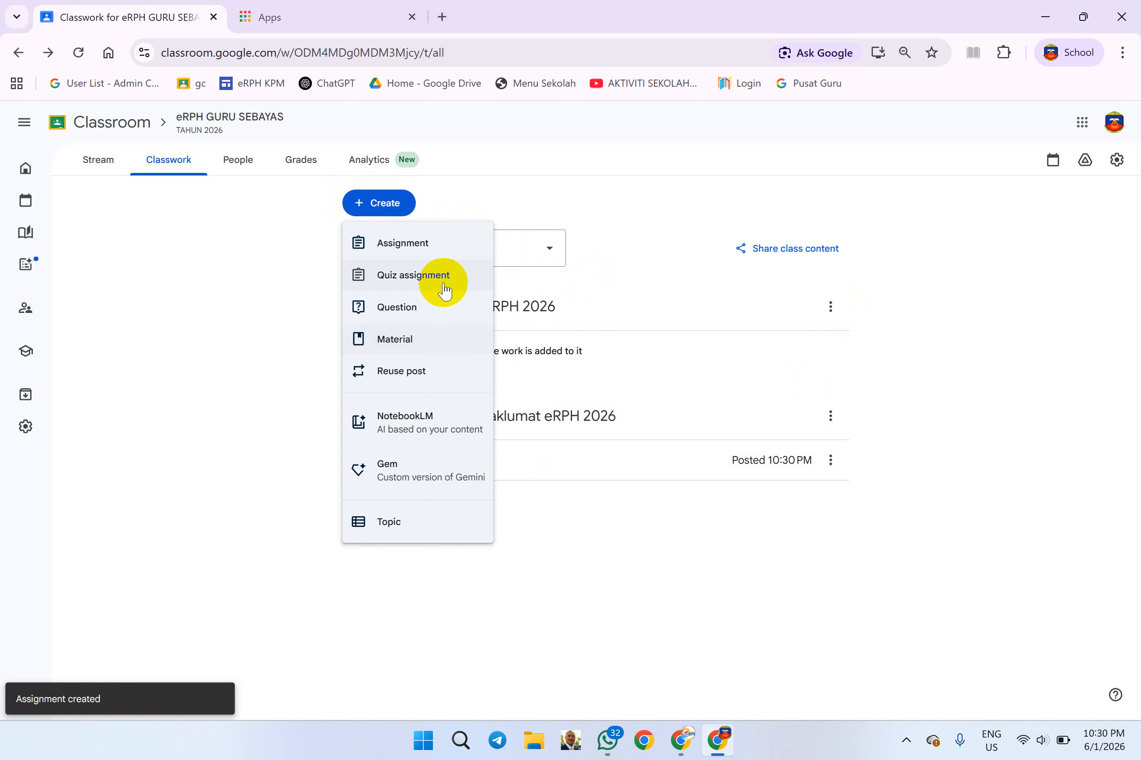
{"action": "left_click", "coordinate": [443, 244]}
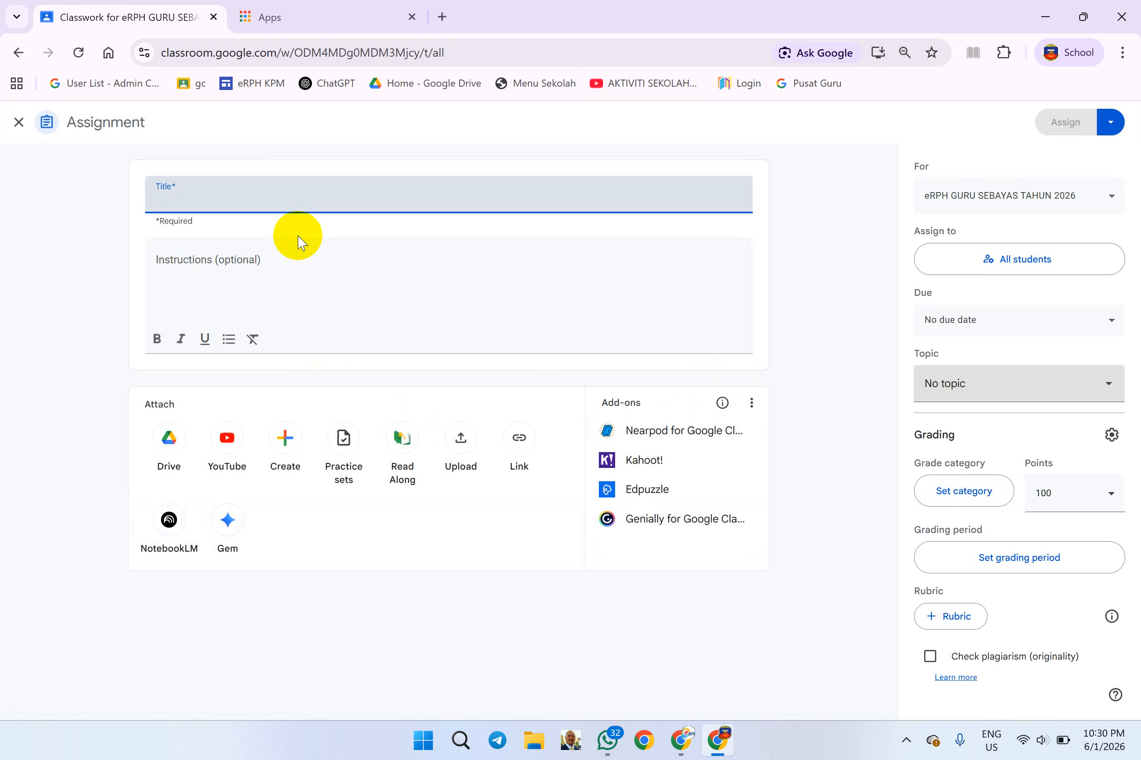
{"action": "type", "text": "Minggu 1"}
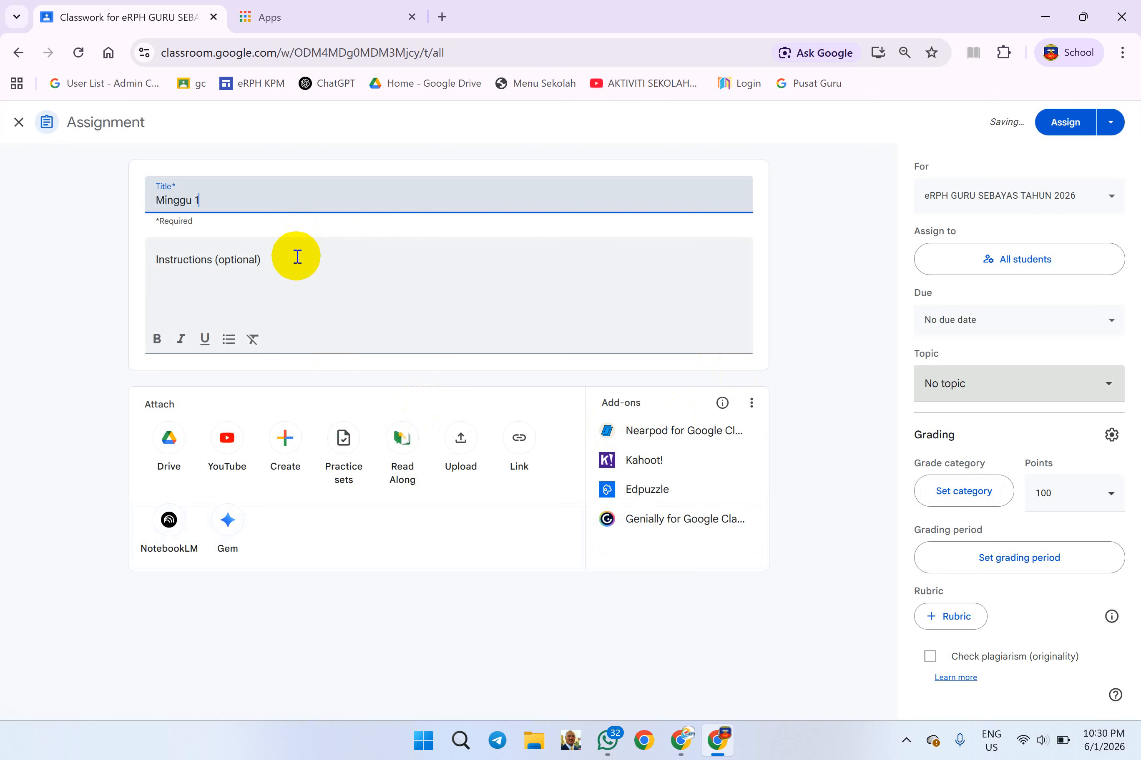
{"action": "left_click", "coordinate": [297, 257]}
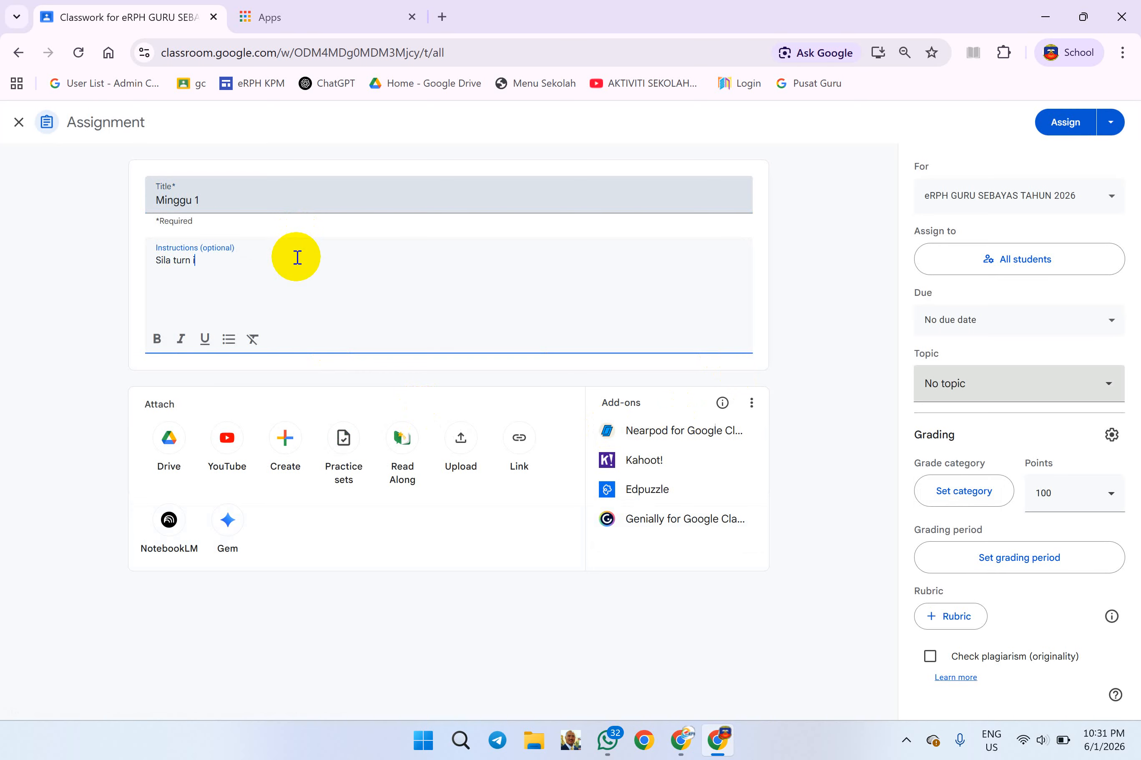
{"action": "left_click", "coordinate": [249, 201]}
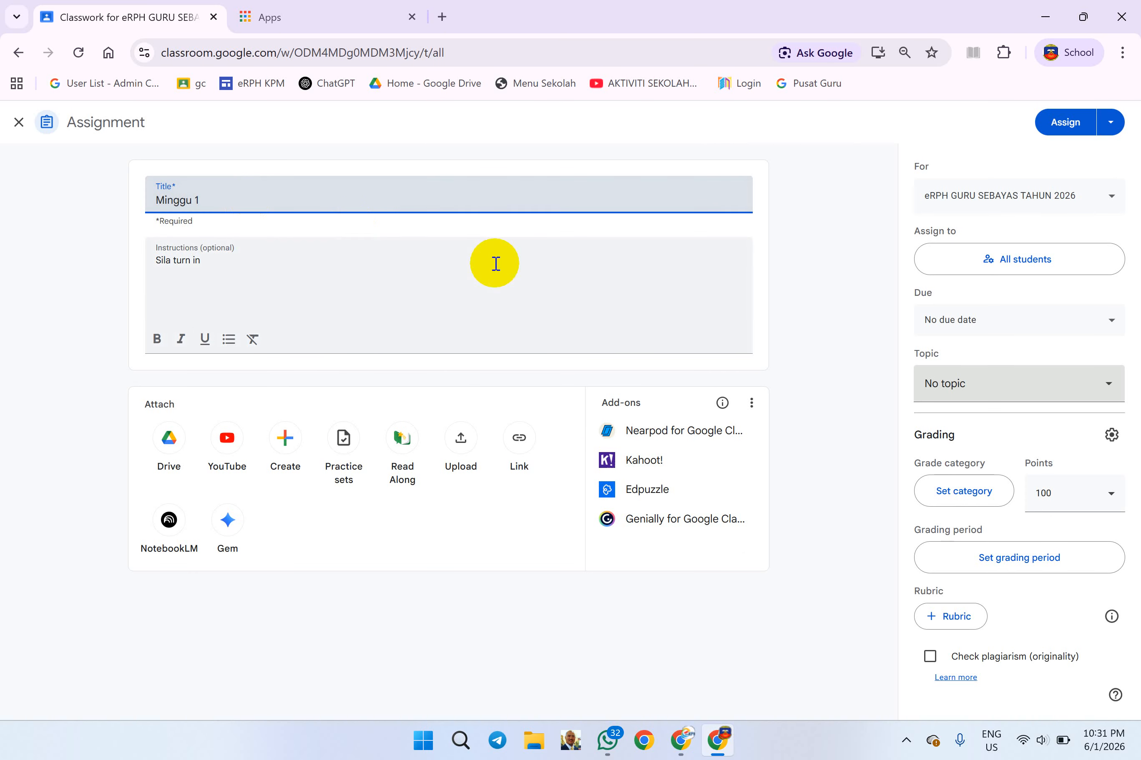
- File the assignment under the topic "02. Penghantaran e-RPH 2026" and set its points to 1
{"action": "left_click", "coordinate": [1002, 380]}
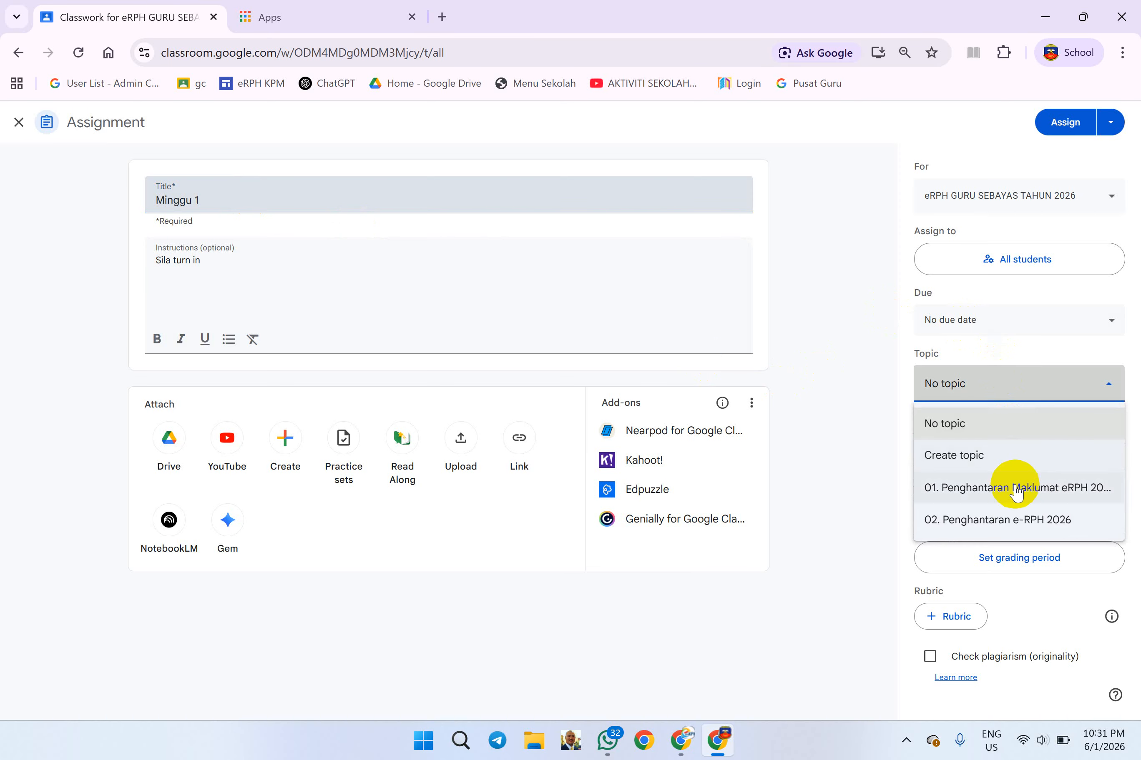
{"action": "left_click", "coordinate": [1036, 527]}
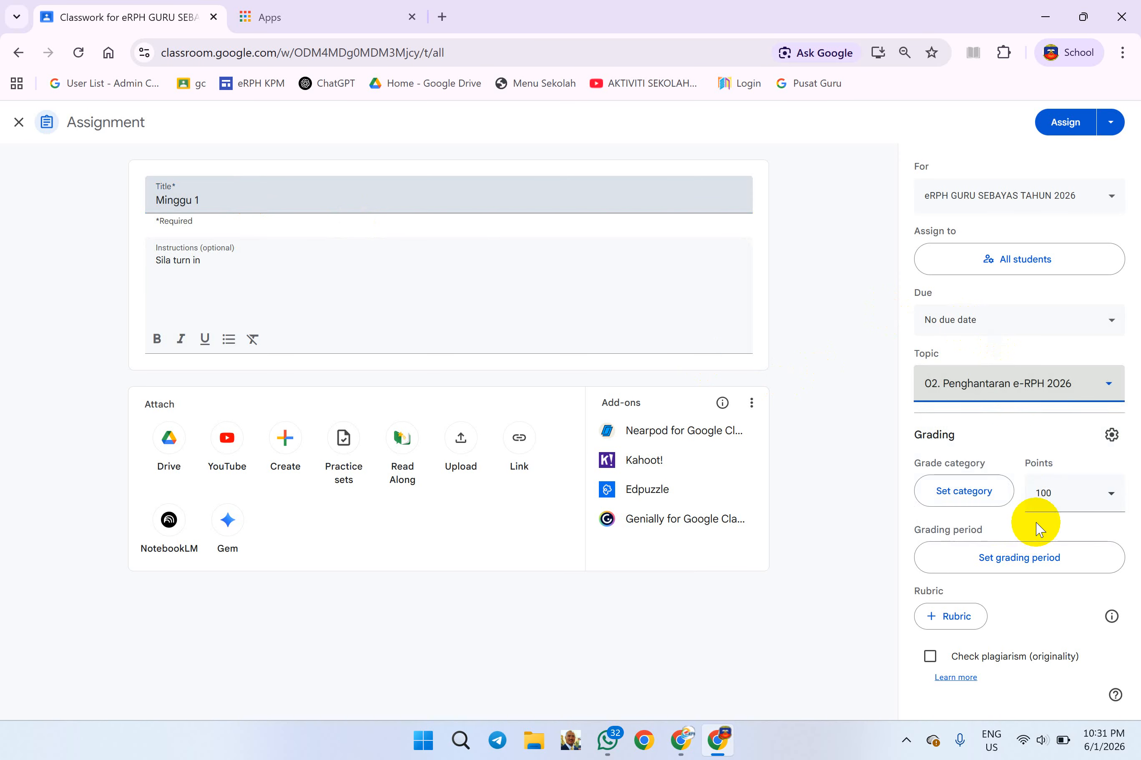
{"action": "left_click", "coordinate": [1061, 496]}
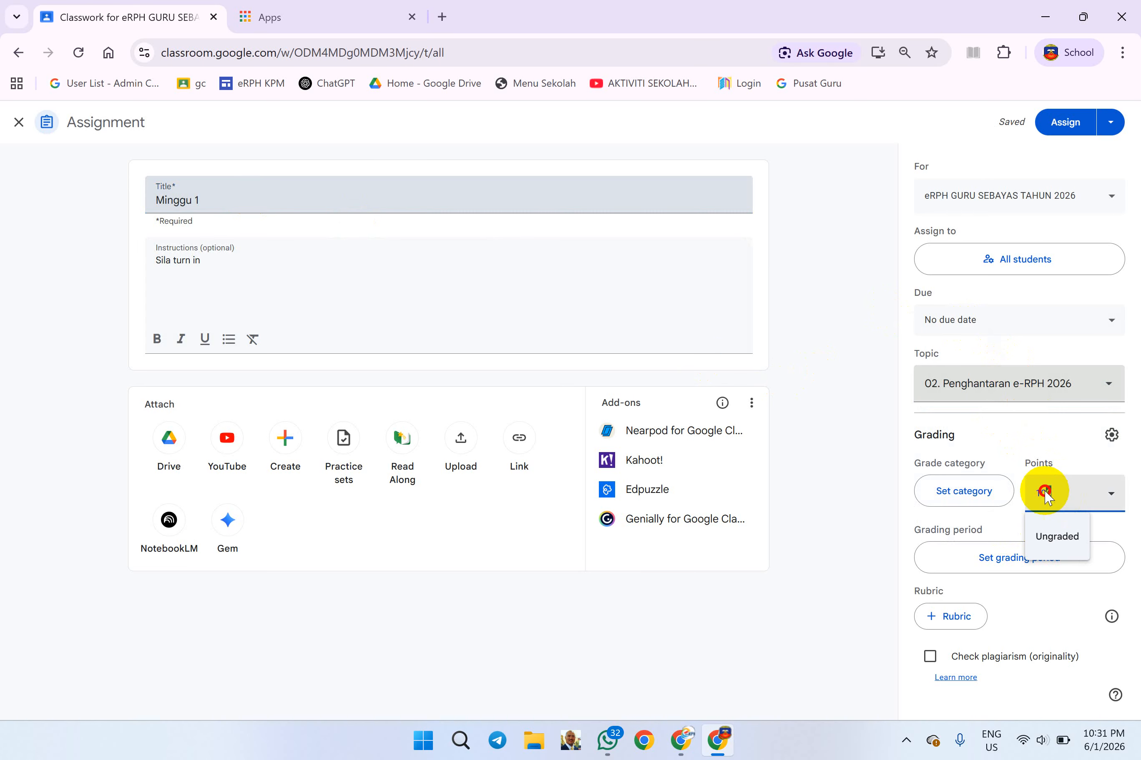
{"action": "type", "text": "1"}
{"action": "left_click_drag", "start_coordinate": [1069, 496], "coordinate": [1031, 501]}
{"action": "type", "text": "1"}
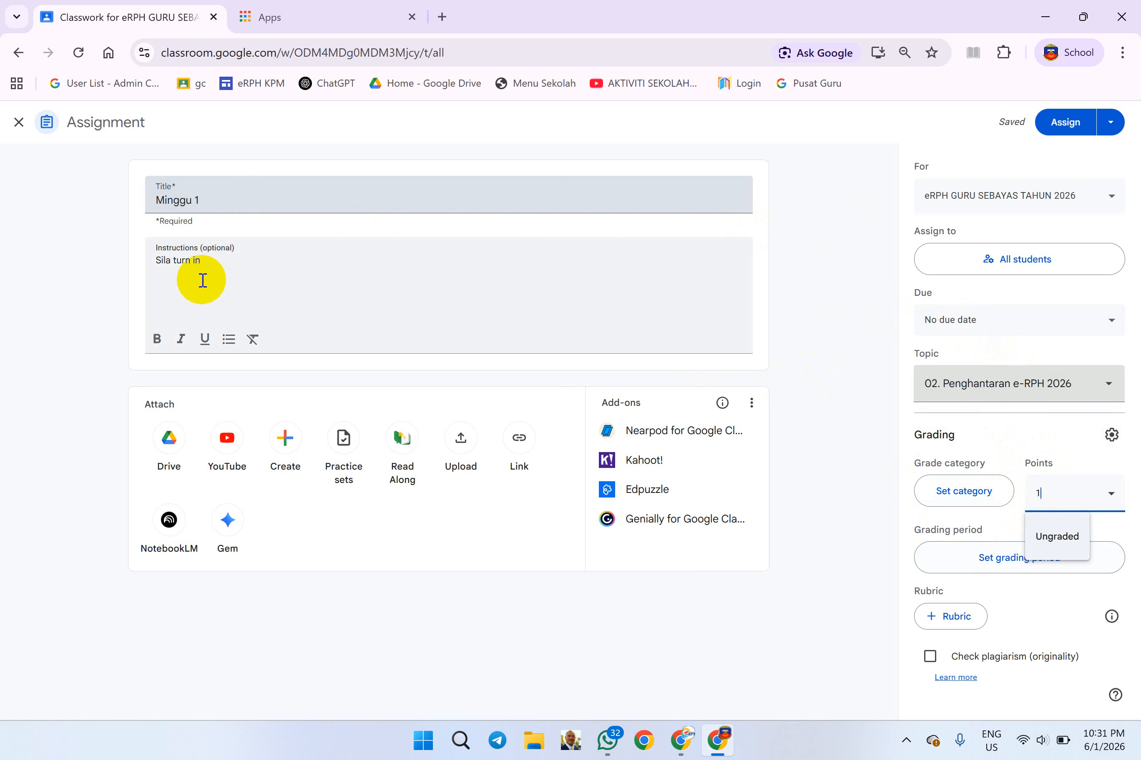
{"action": "left_click", "coordinate": [1108, 125]}
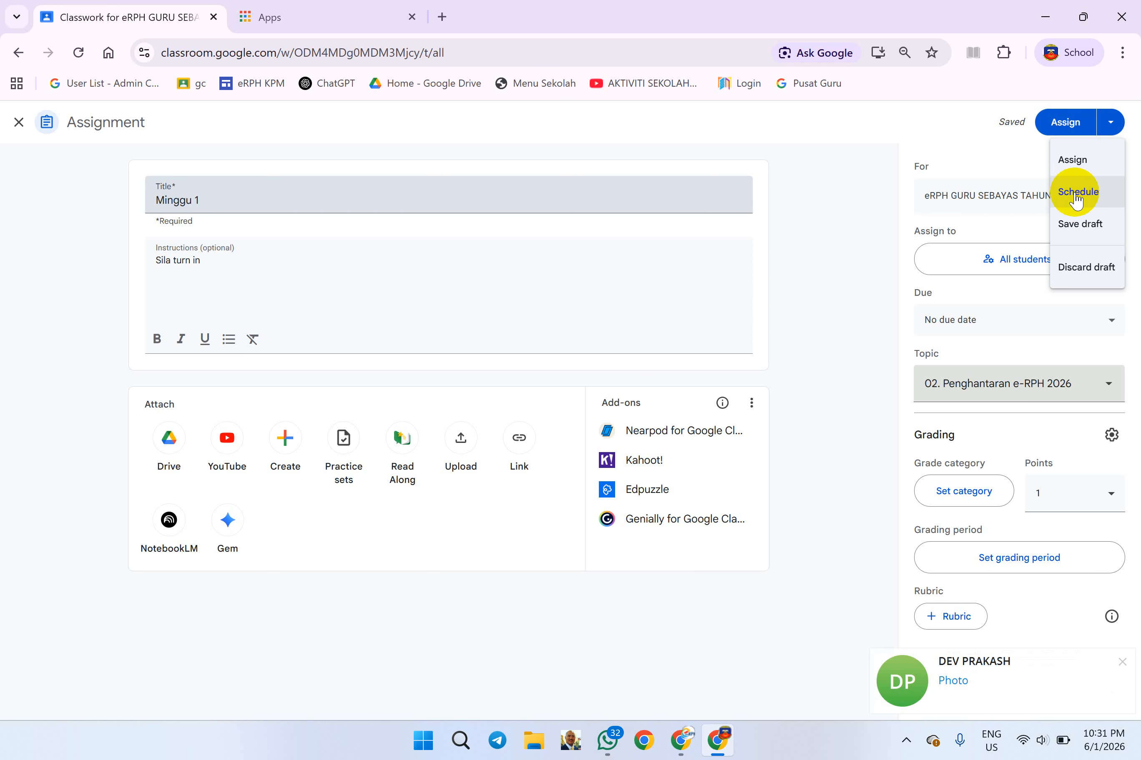
{"action": "left_click", "coordinate": [1076, 199]}
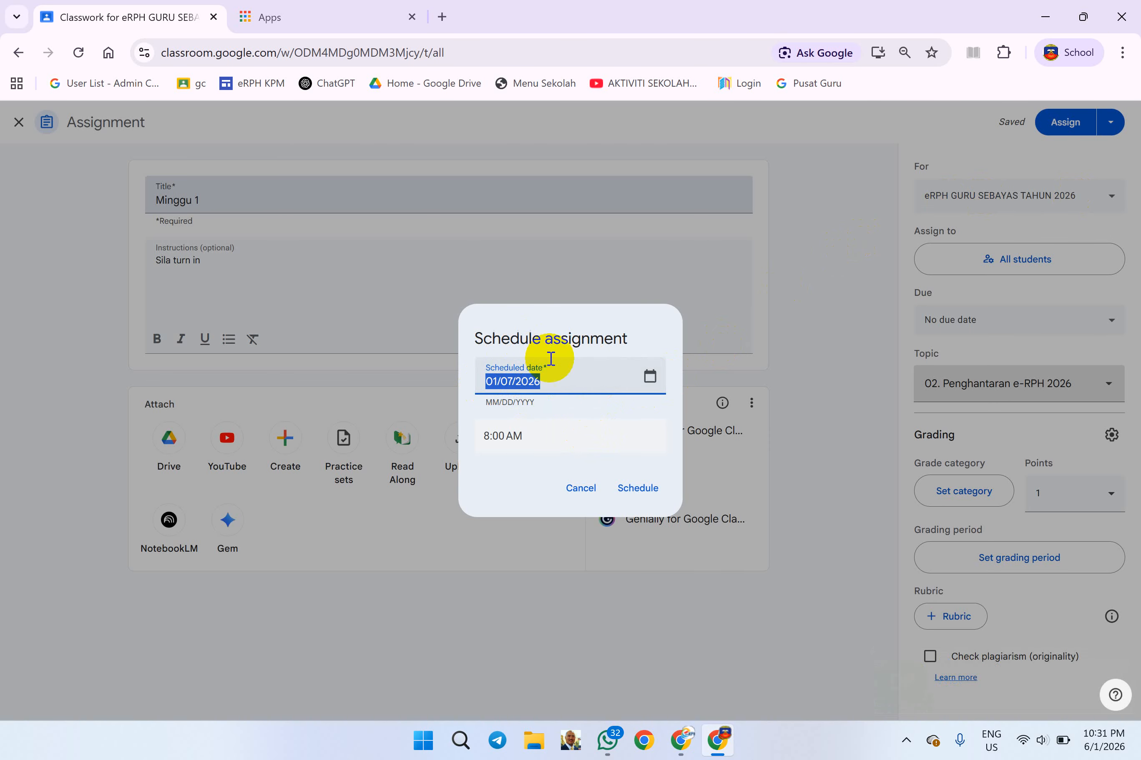
{"action": "left_click", "coordinate": [589, 485]}
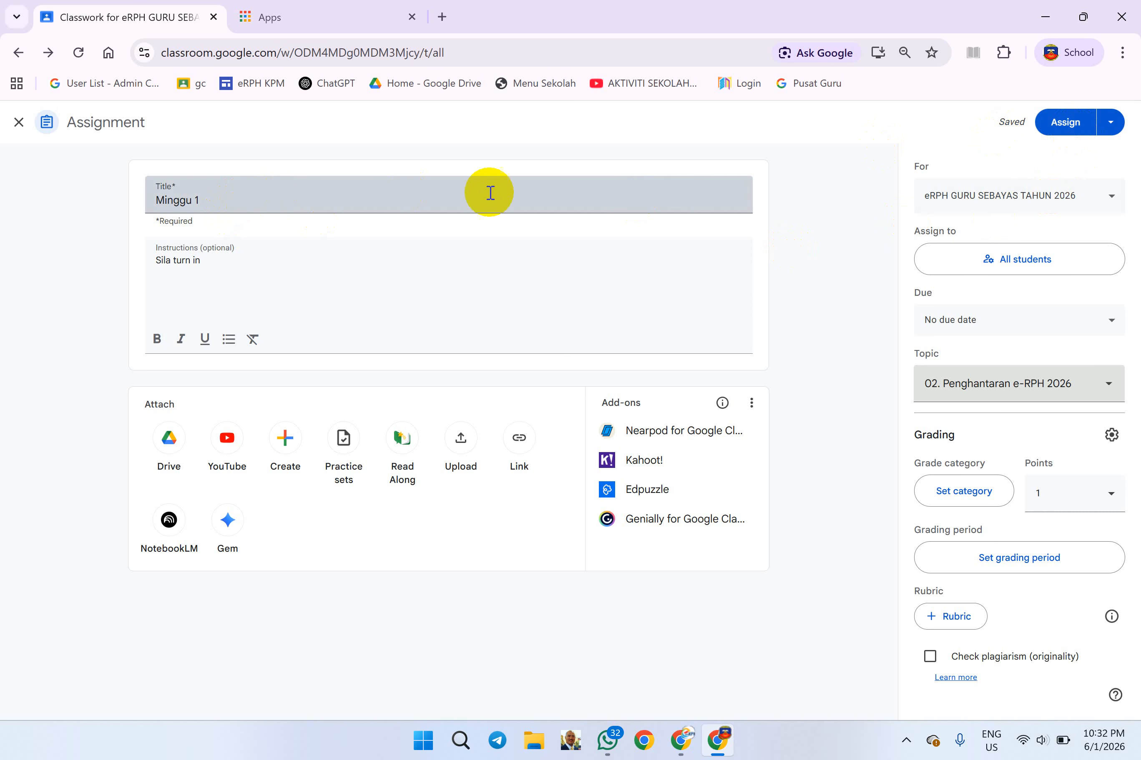
- Publish the "Minggu 1" assignment immediately and expand its details in the classwork list
{"action": "left_click", "coordinate": [1061, 132]}
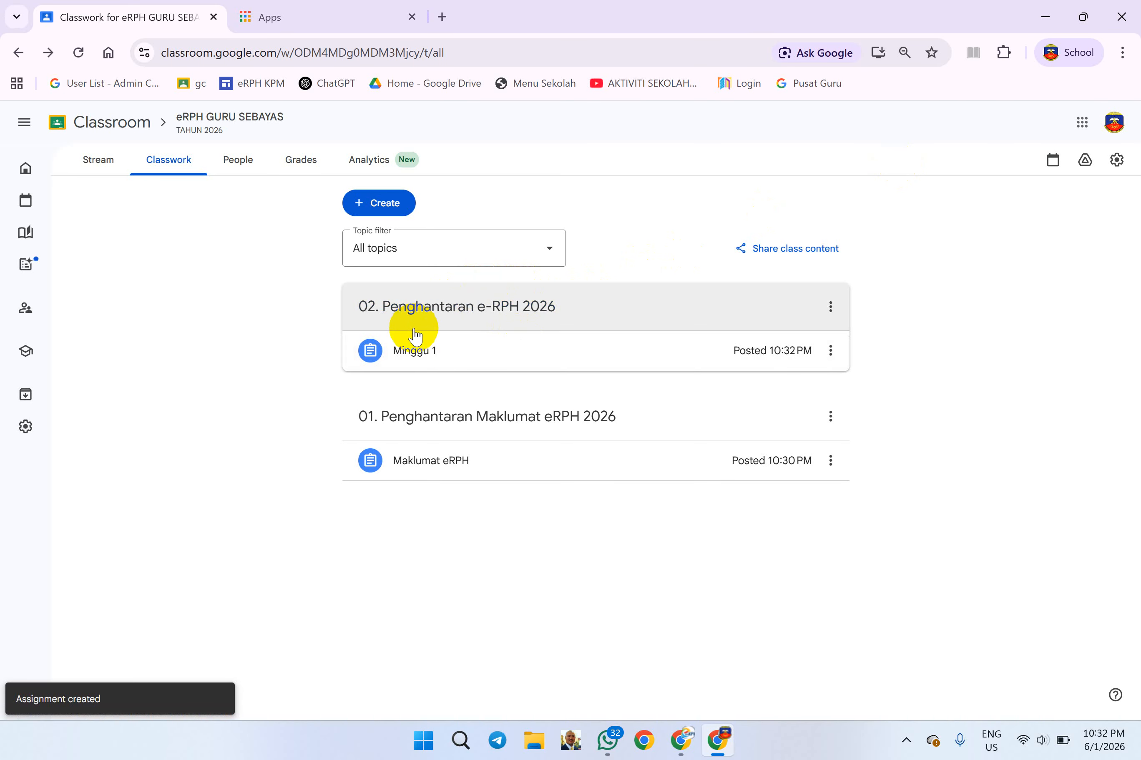
{"action": "left_click", "coordinate": [437, 353]}
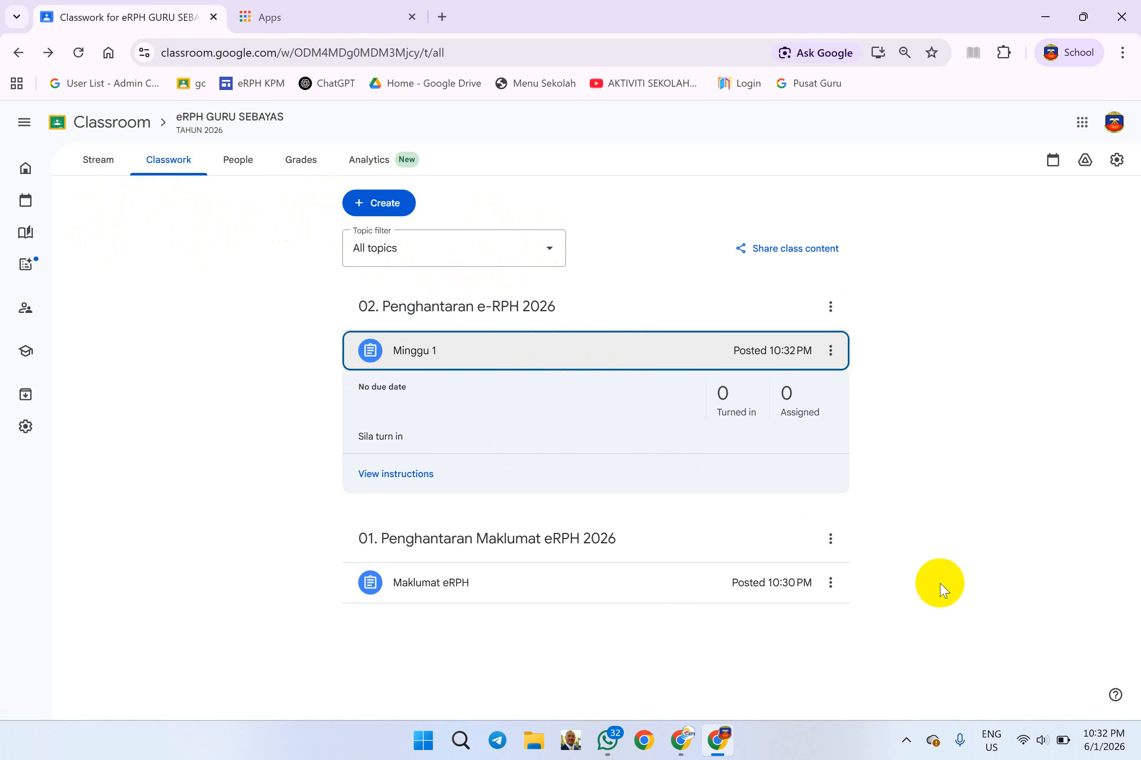
{"action": "left_click", "coordinate": [908, 742]}
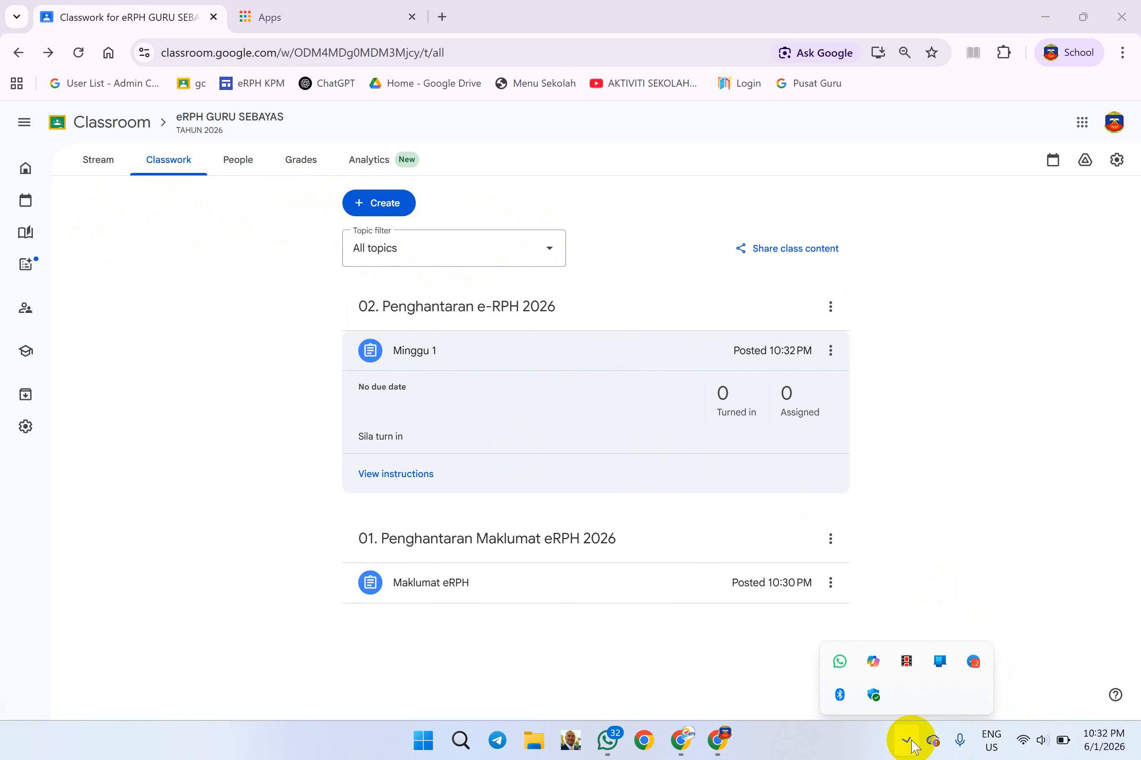